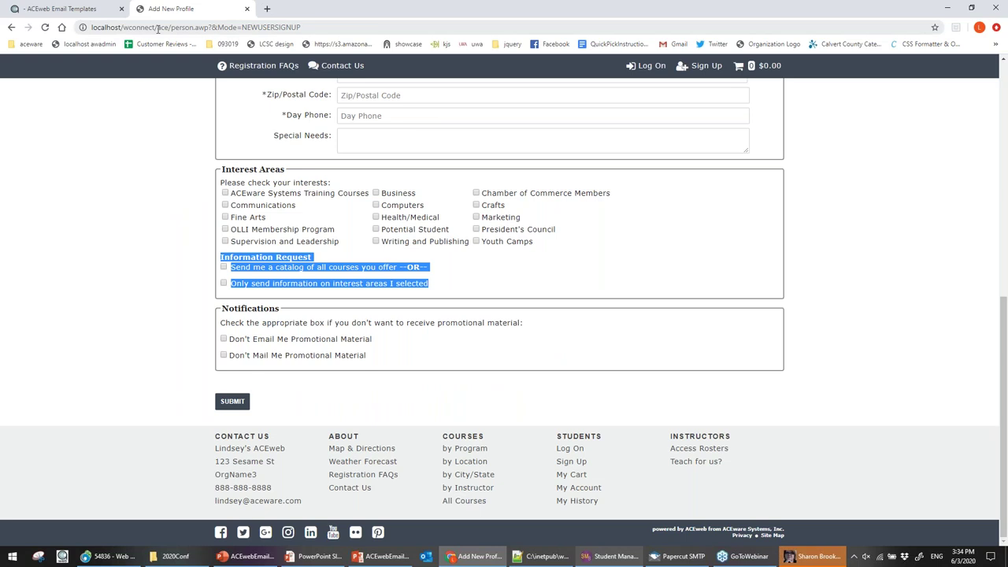
Step: Load localhost/courseproposal.awp in the browser, then return to the Student Manager course editor
key(BackSpace)
key(BackSpace)
key(BackSpace)
key(BackSpace)
key(BackSpace)
key(BackSpace)
key(BackSpace)
key(BackSpace)
key(BackSpace)
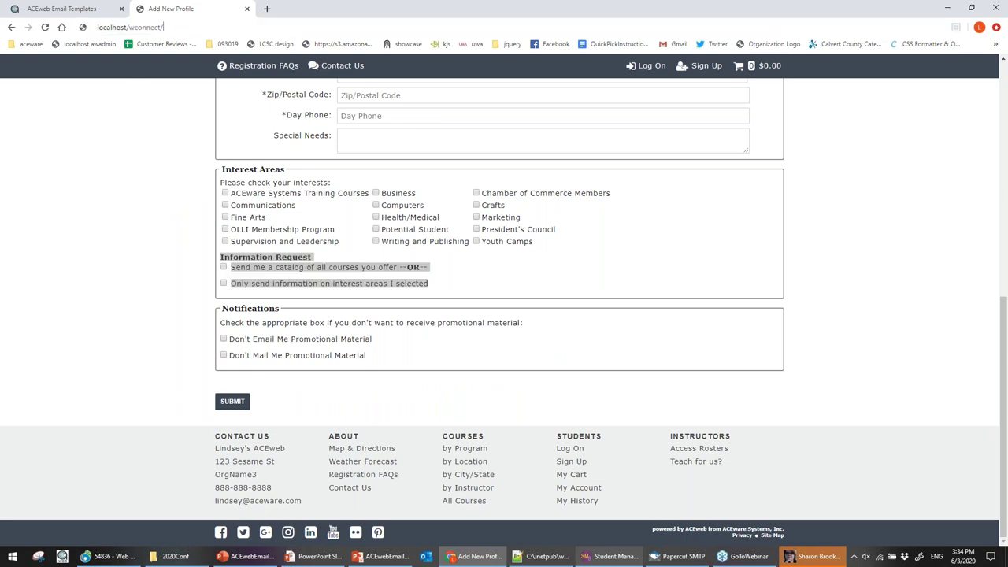
key(BackSpace)
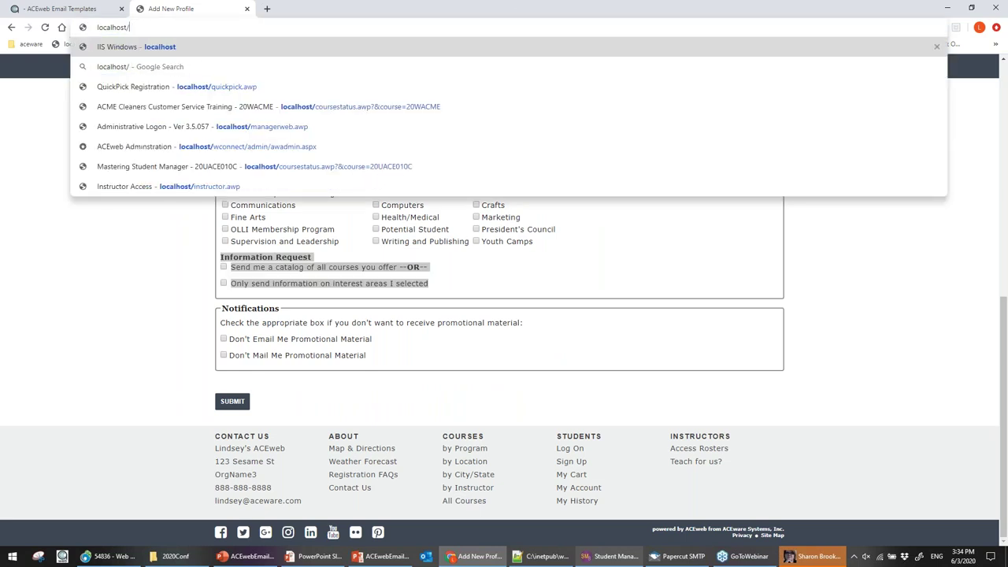
text(COURSE)
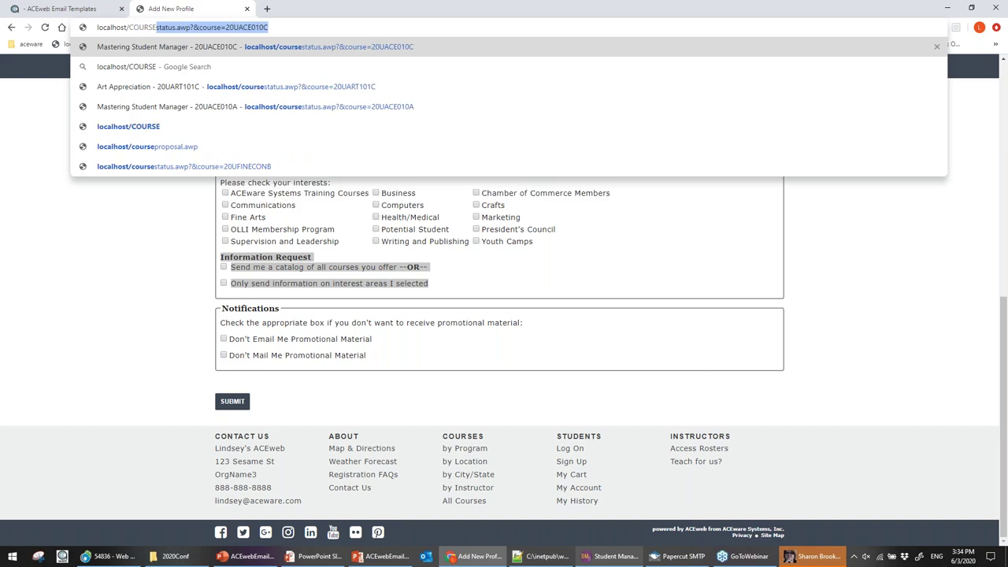
text(PR)
key(Down)
key(Down)
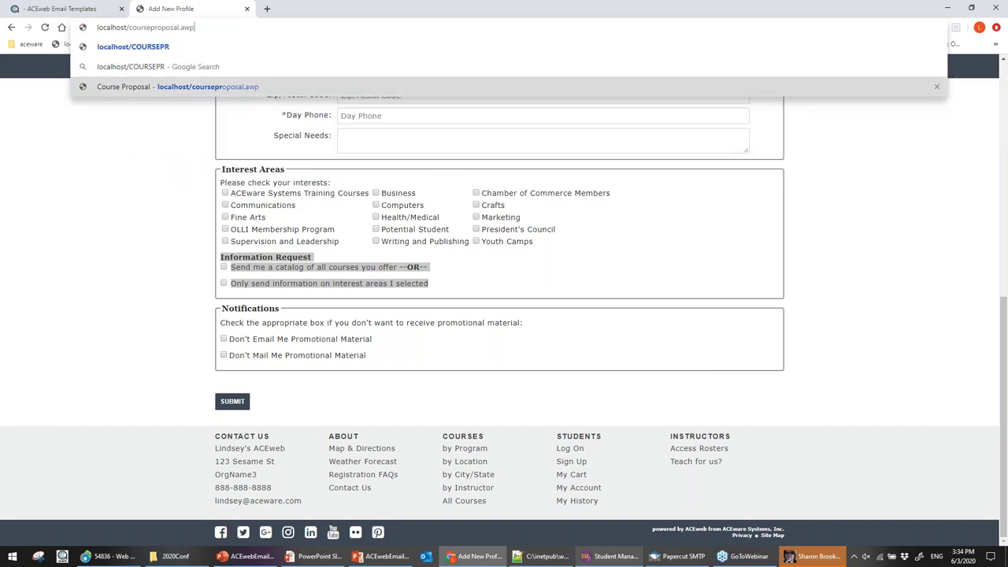
key(Return)
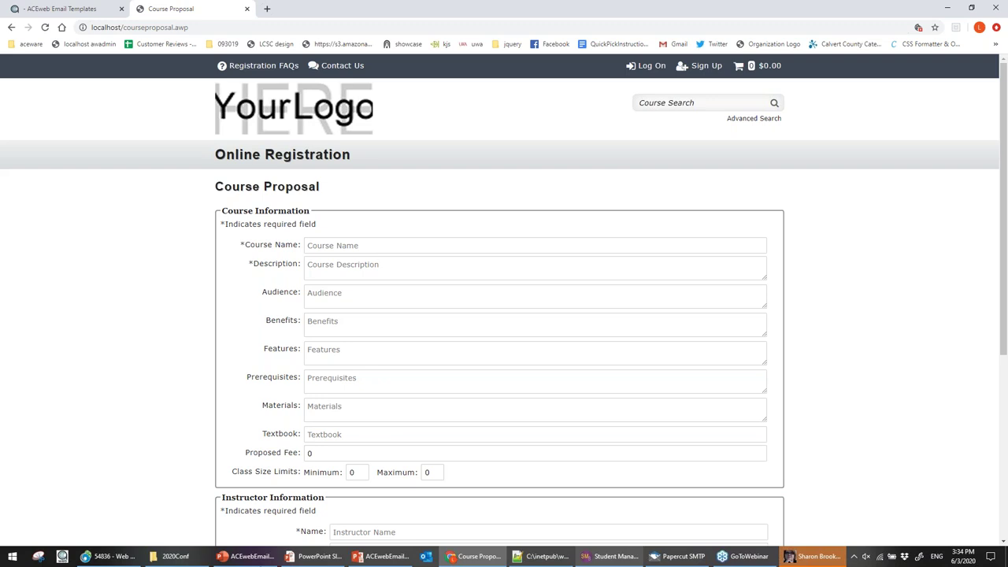
click(610, 556)
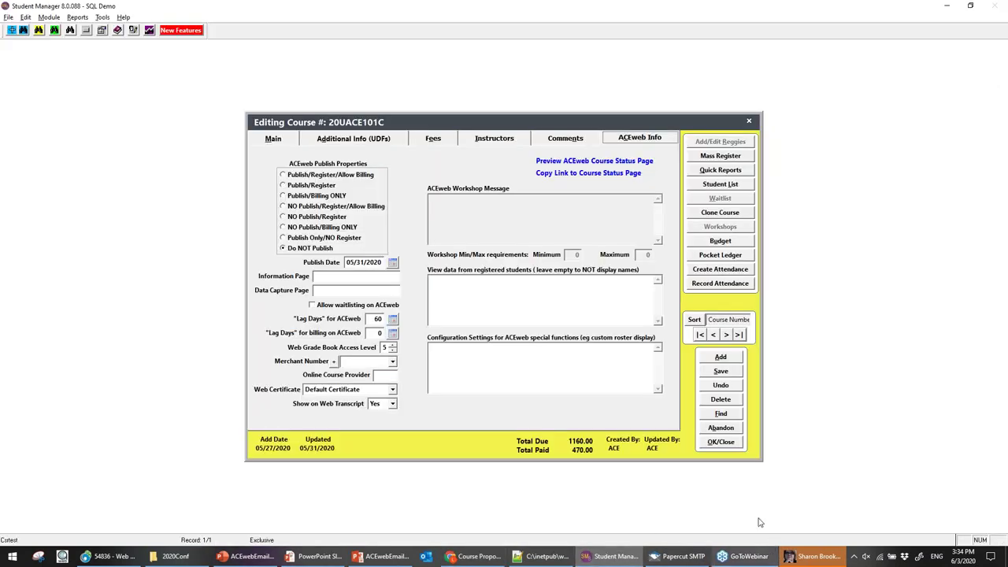
Step: Close the Editing Course, Registration and Name Information windows
click(736, 442)
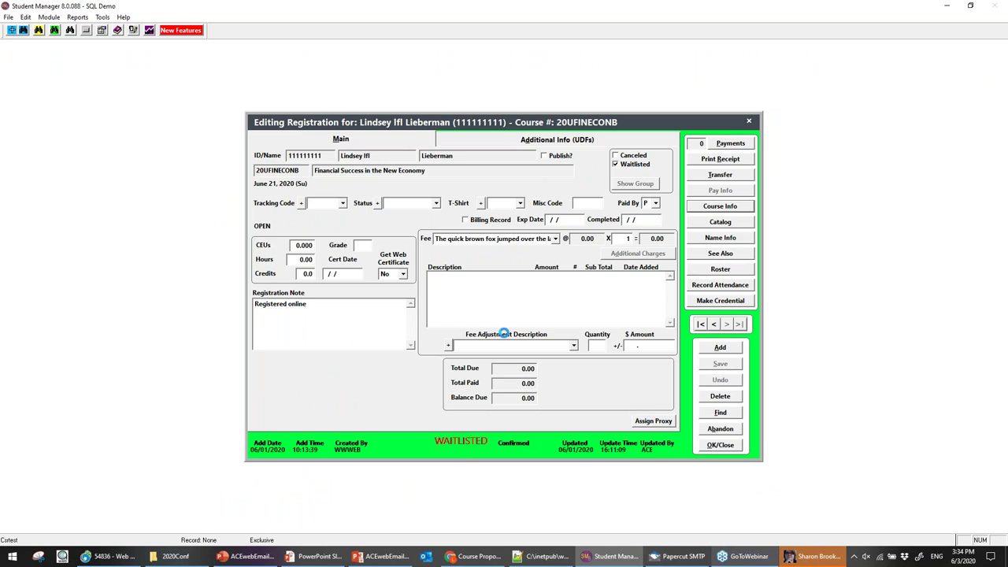
click(720, 445)
click(721, 501)
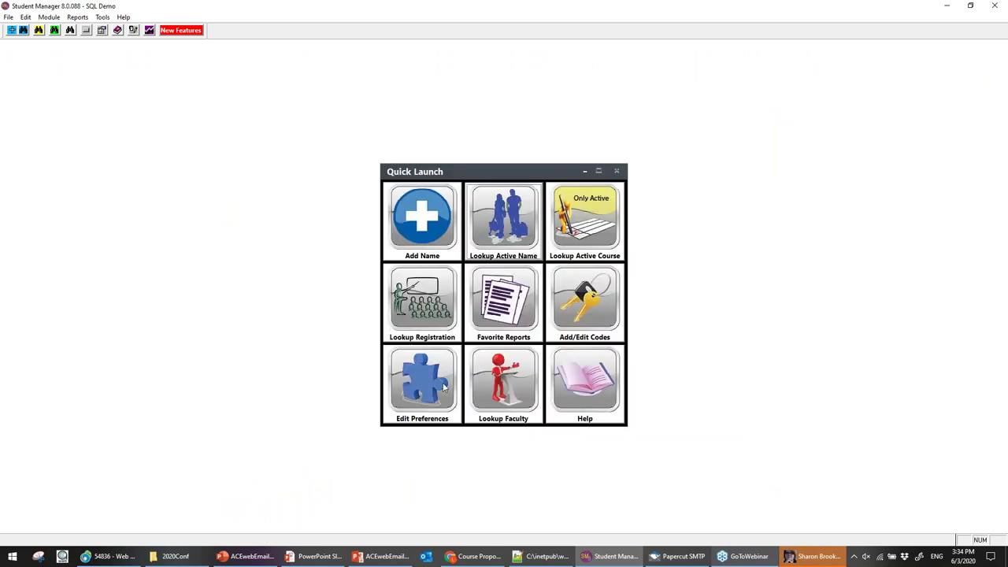
Step: Open the Course Proposals list from Module > Catalog
click(48, 17)
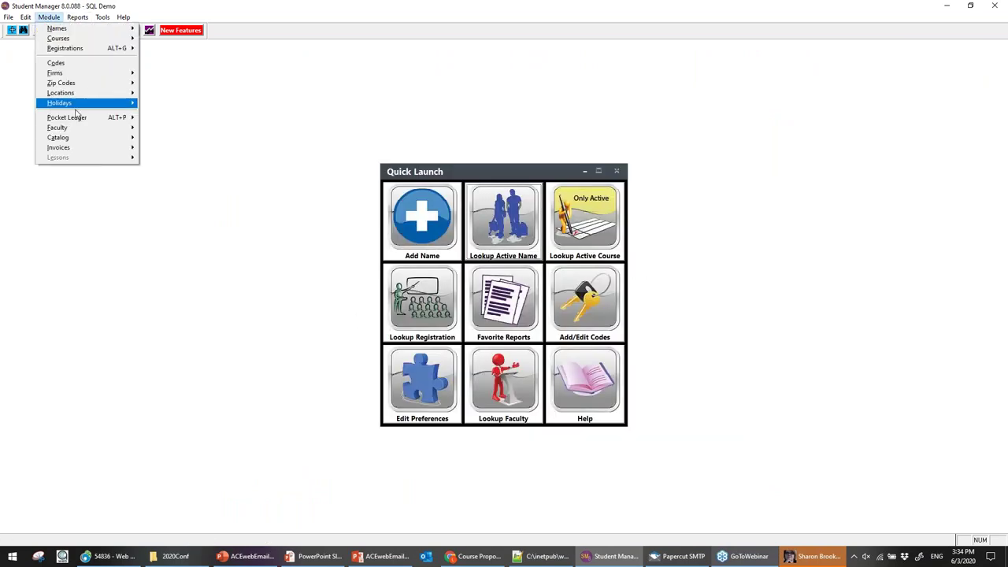
mouse_move(102, 137)
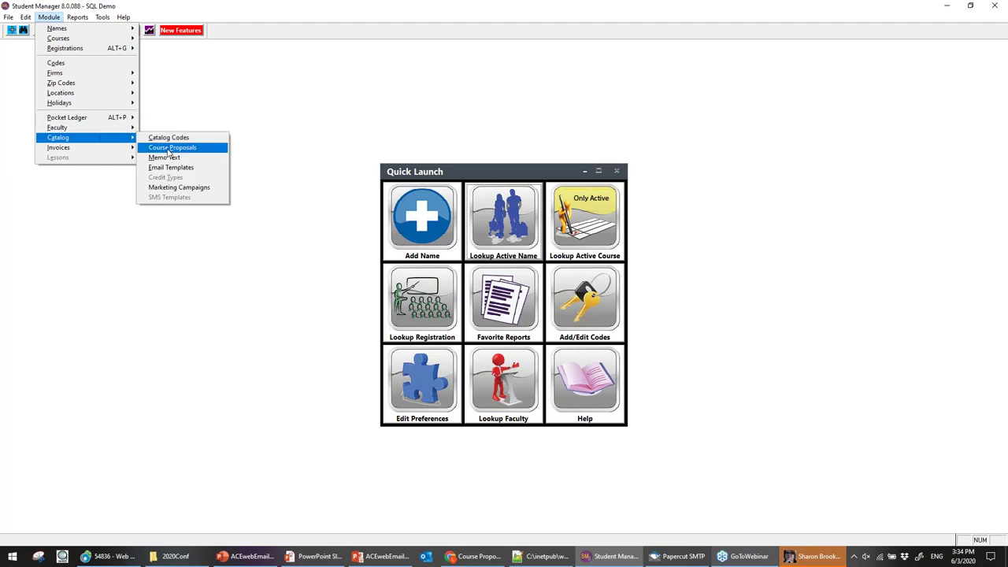
click(168, 149)
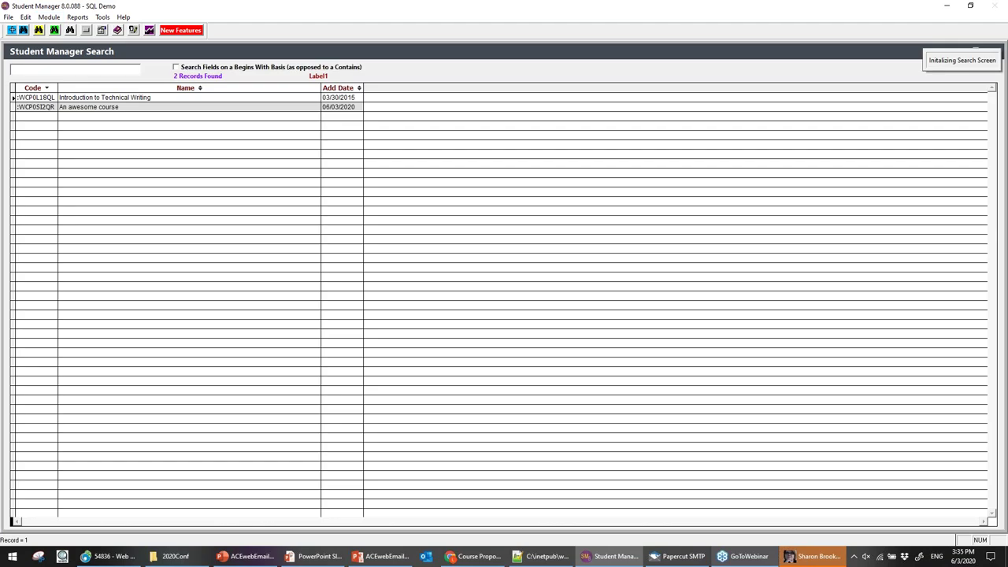
Step: Open the 'An awesome course' proposal and view its Benefits, Contact Info, Prerequisites and Other tabs
double_click(132, 106)
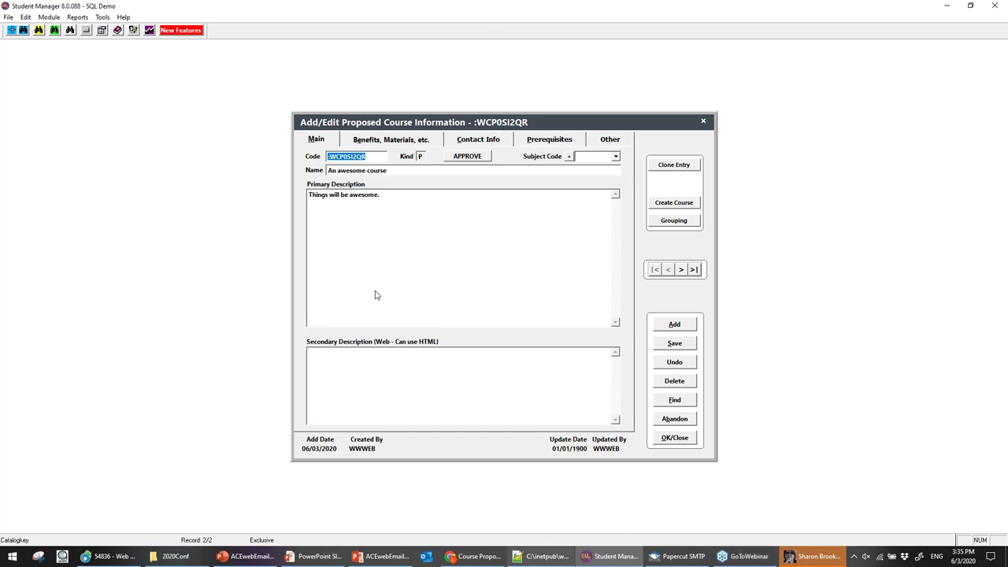
click(415, 142)
click(482, 139)
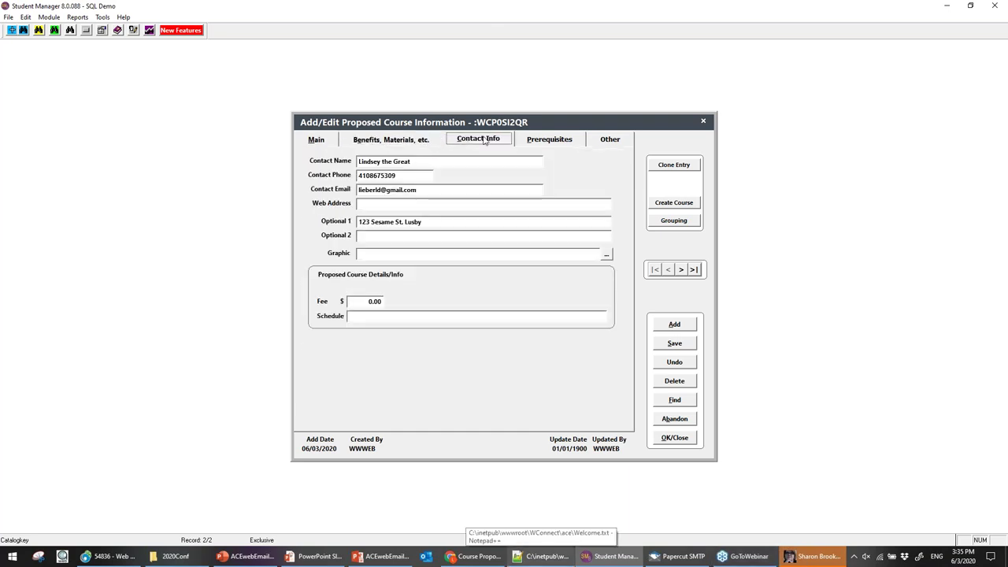
click(557, 141)
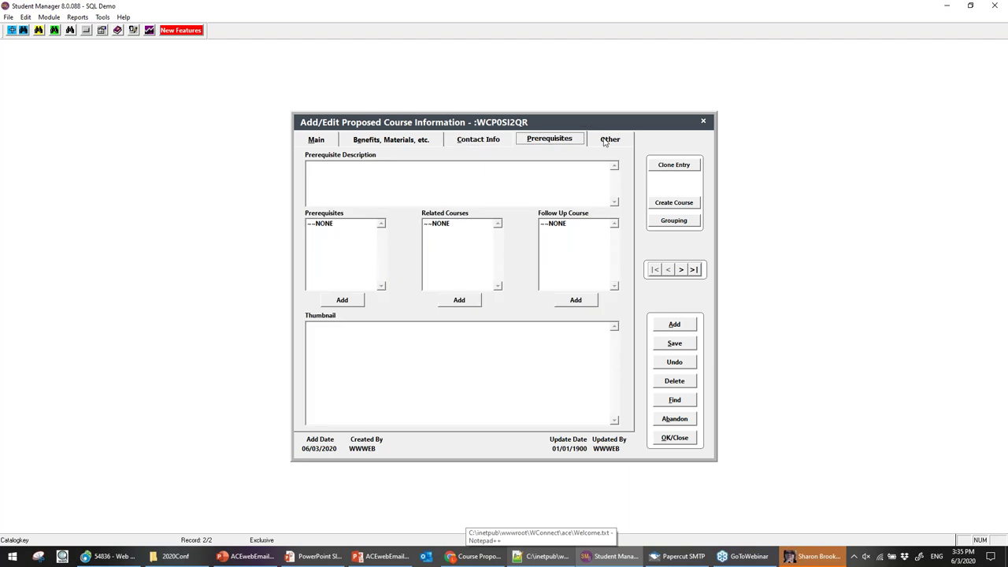
click(605, 141)
Step: Revisit Contact Info and Benefits, then select the Main tab's primary description 'Things will be awesome.'
click(478, 147)
click(359, 145)
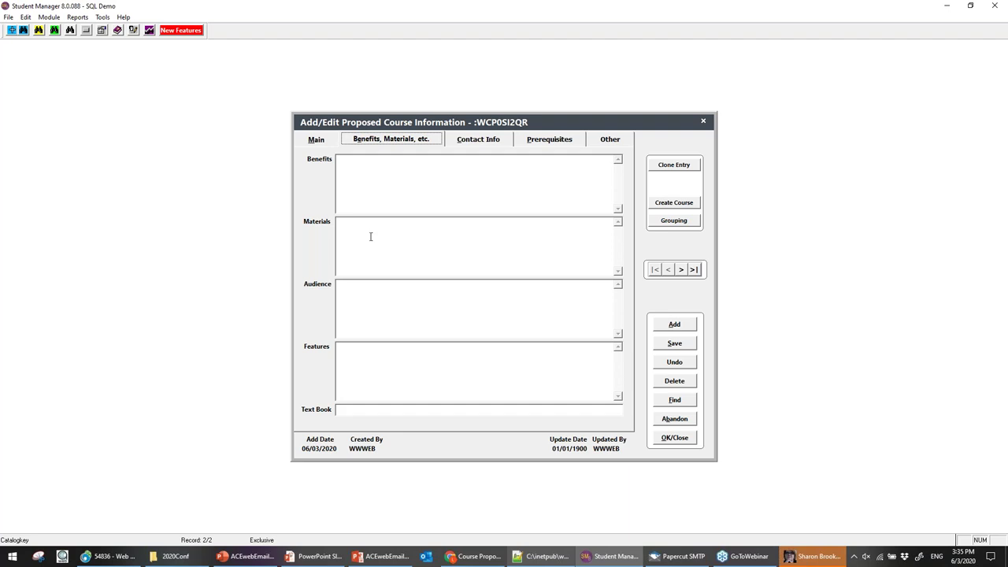
click(321, 137)
click(425, 198)
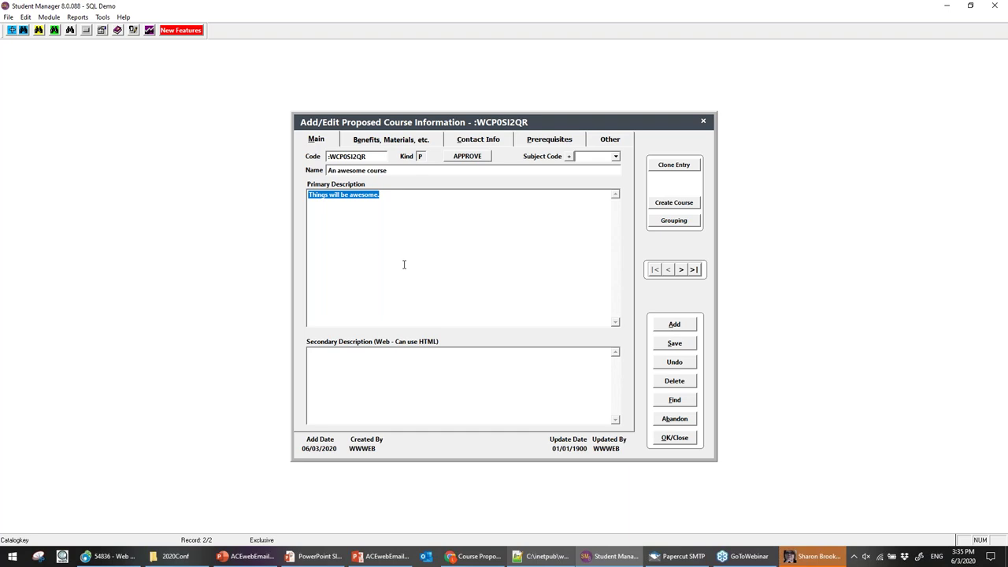
click(476, 557)
Step: Scroll through the blank Course Information and Instructor Information fields to the footer and back up
scroll(386, 468, down, 1)
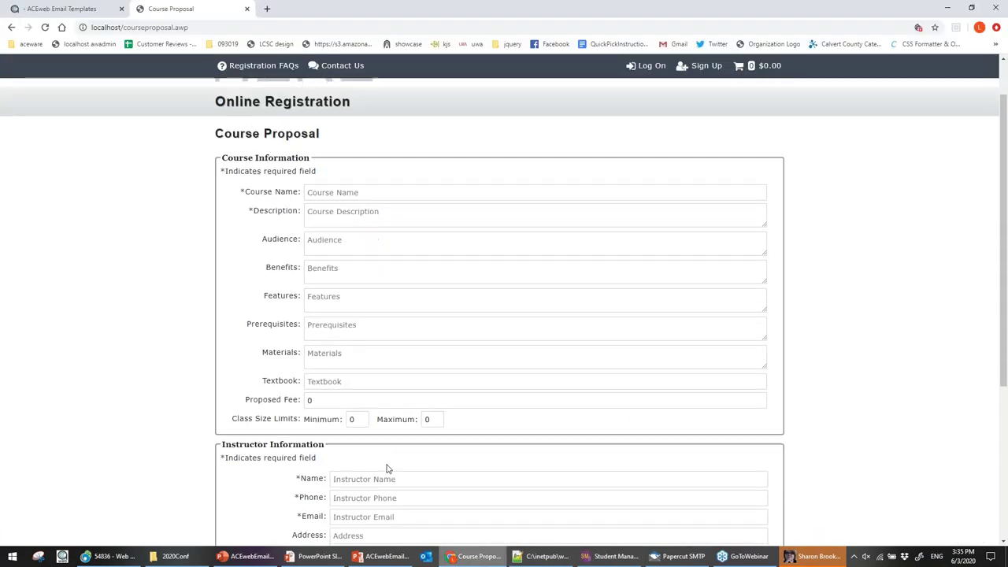
scroll(386, 469, down, 1)
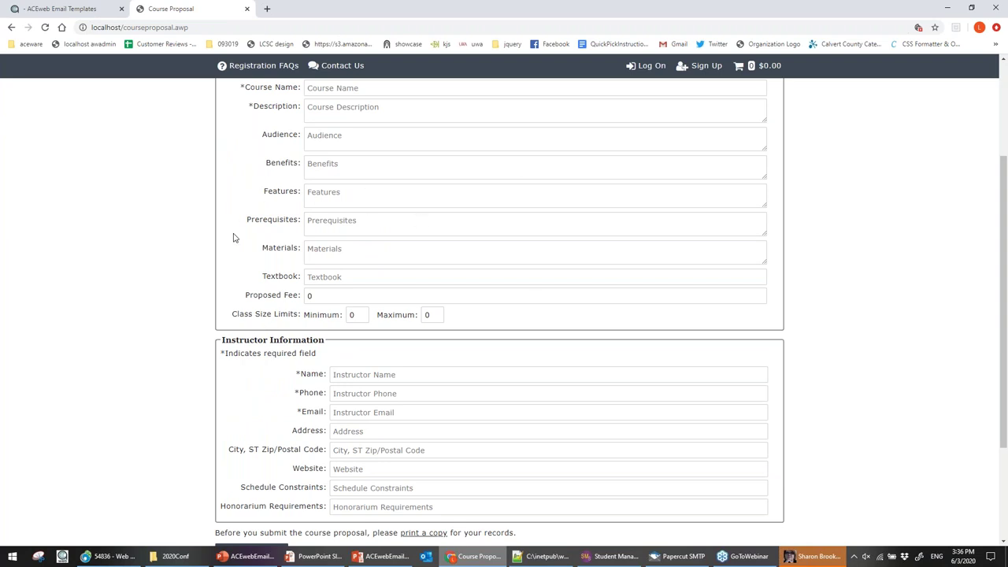
scroll(528, 234, up, 2)
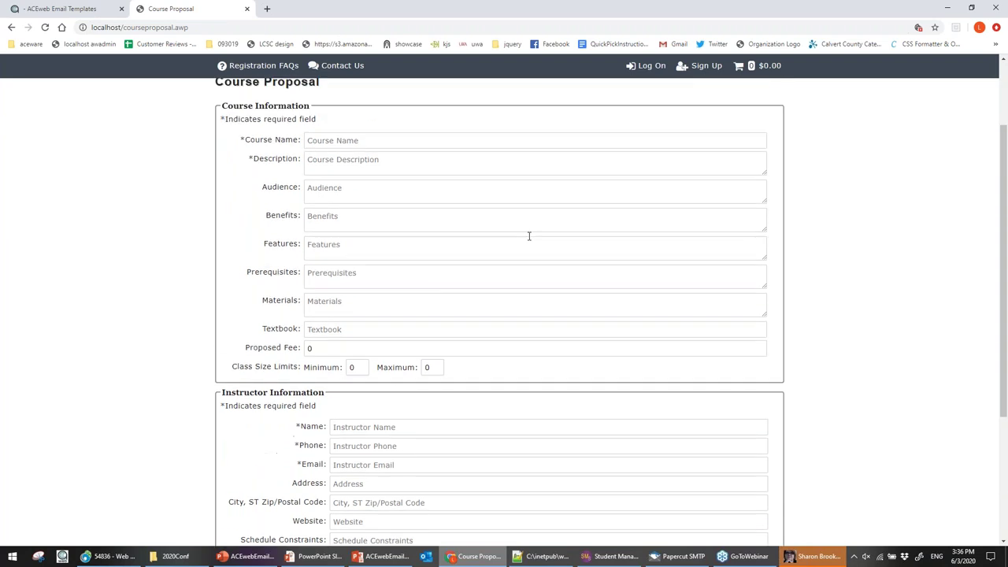
scroll(317, 218, down, 1)
scroll(467, 416, down, 1)
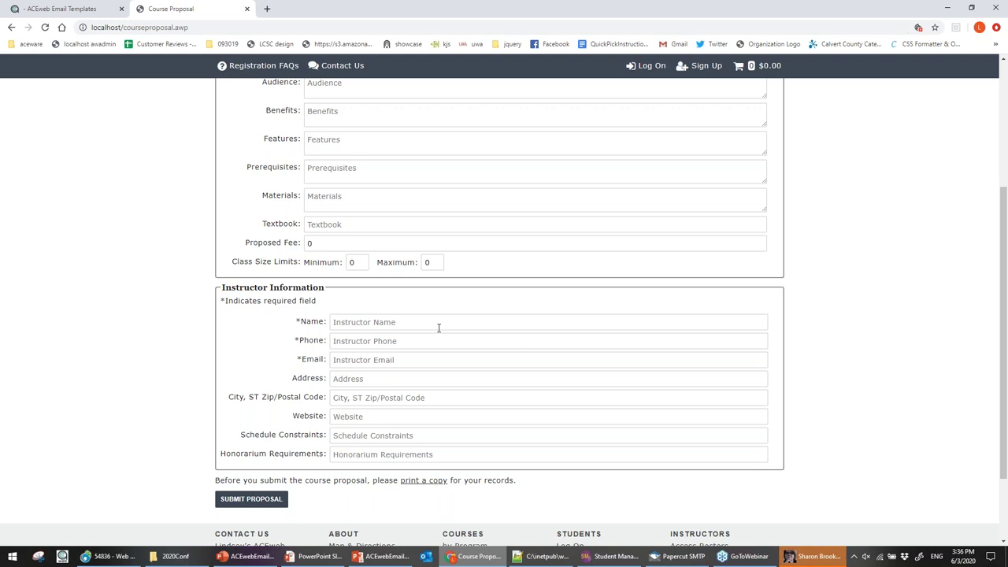
scroll(454, 299, down, 1)
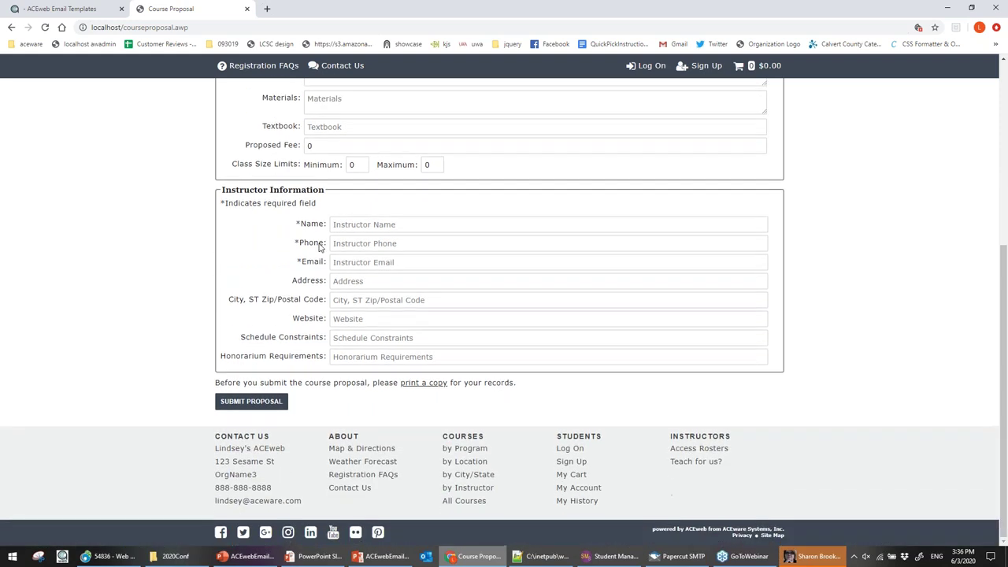
scroll(461, 352, up, 3)
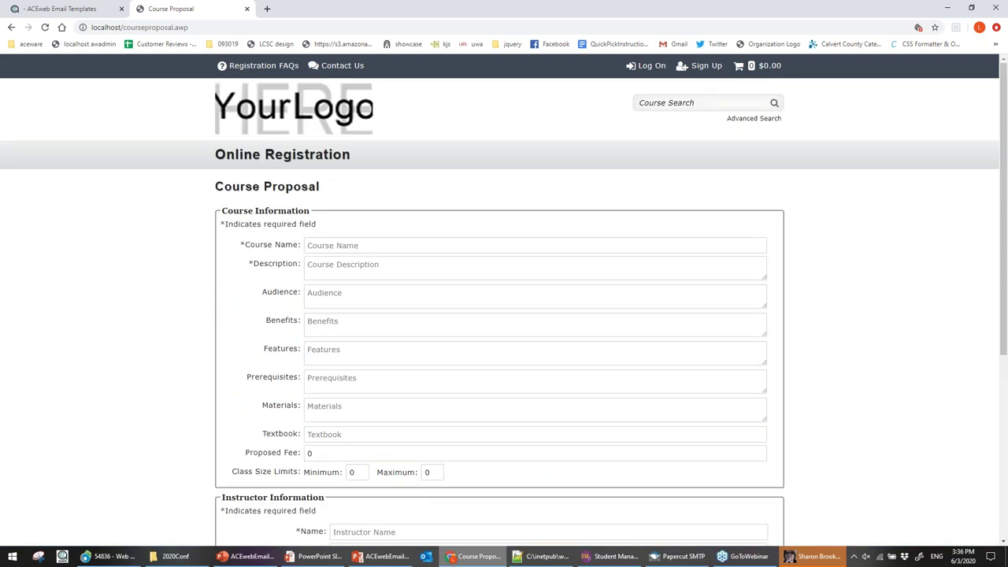
click(393, 557)
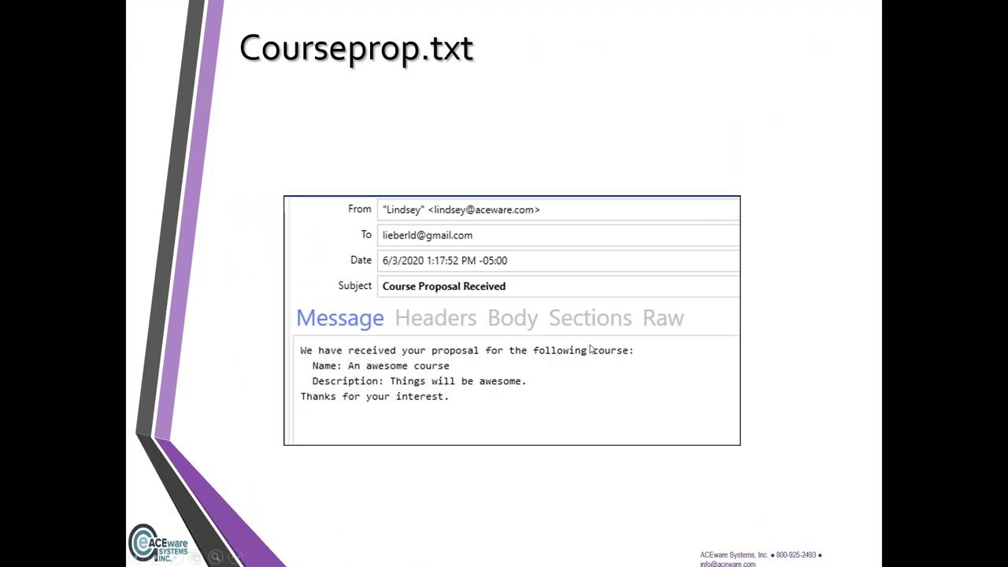
Step: Reveal the Courseprop.txt bullets, including the one about adding contact information, and advance to Repass.txt
click(689, 385)
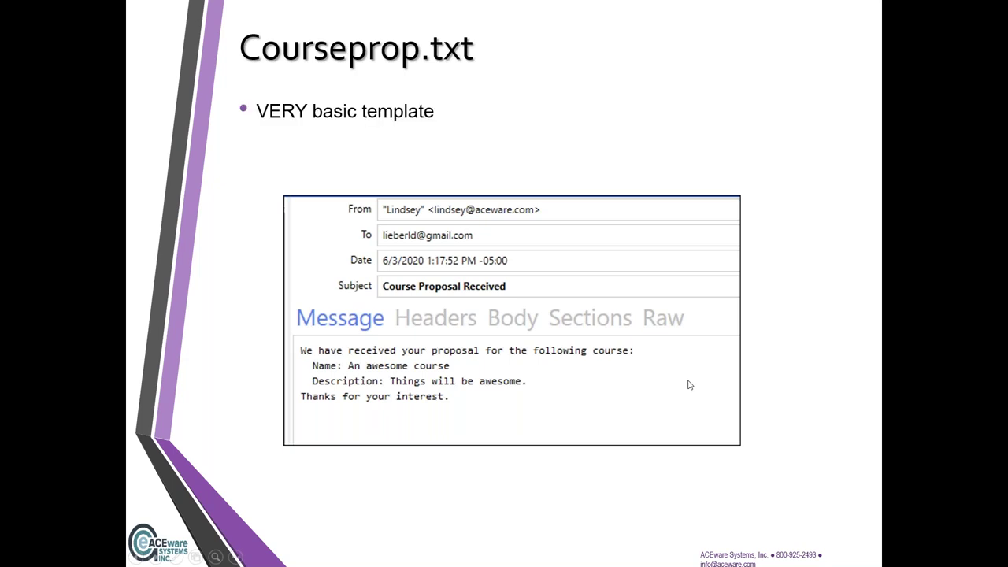
click(689, 384)
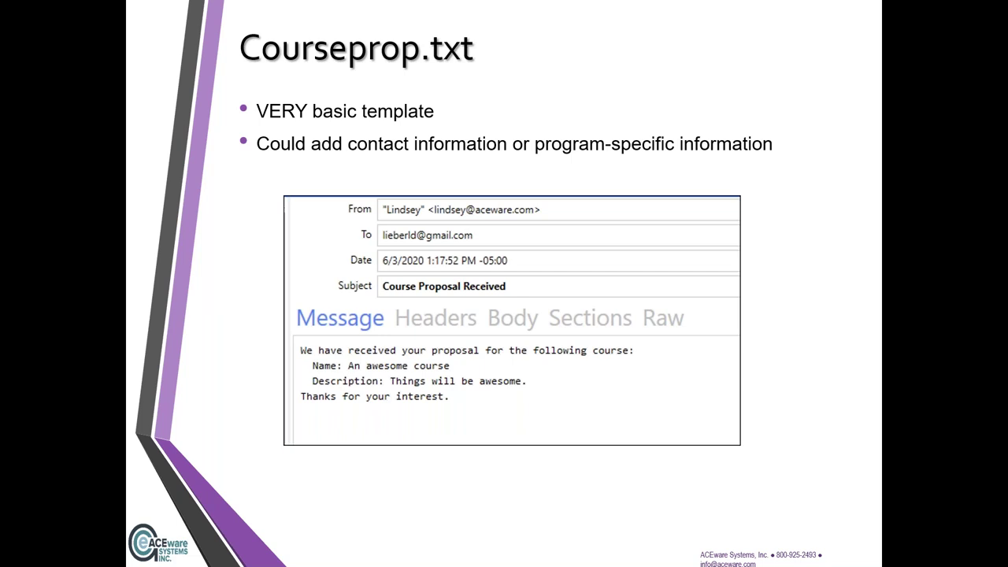
key(Right)
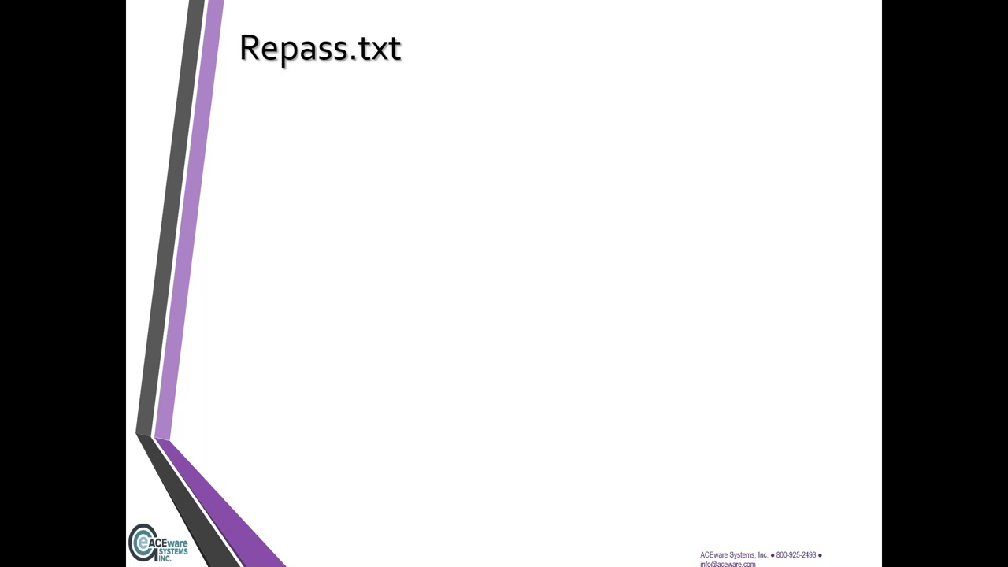
Step: Preview the Repass.txt bullets and reset email screenshot, then step back to 'Another simple template'
key(Right)
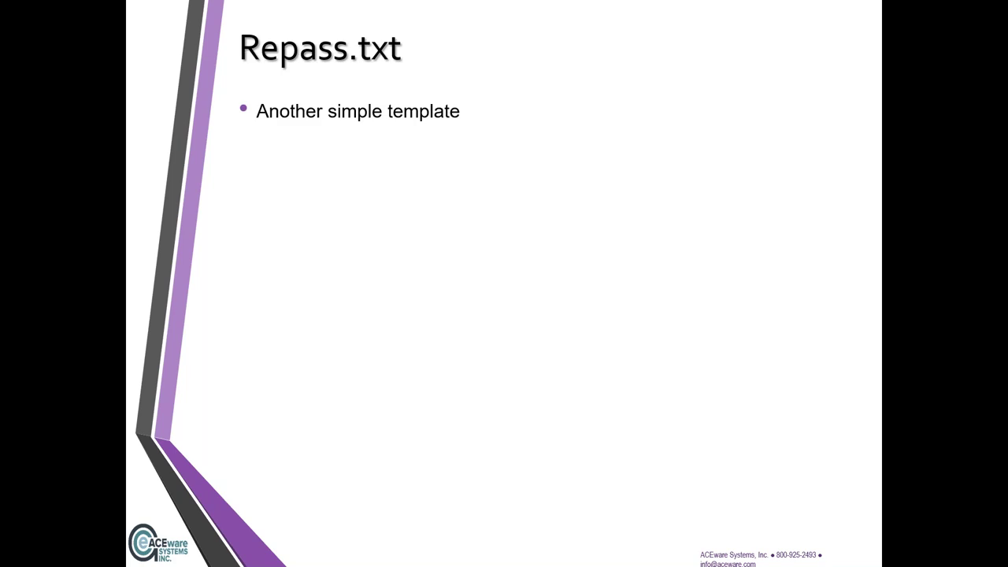
key(Right)
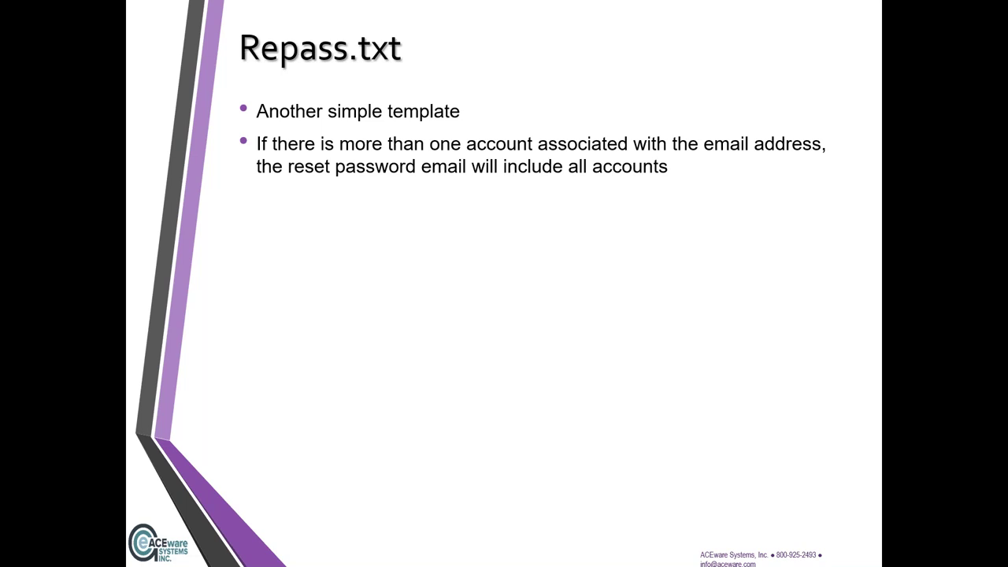
key(Right)
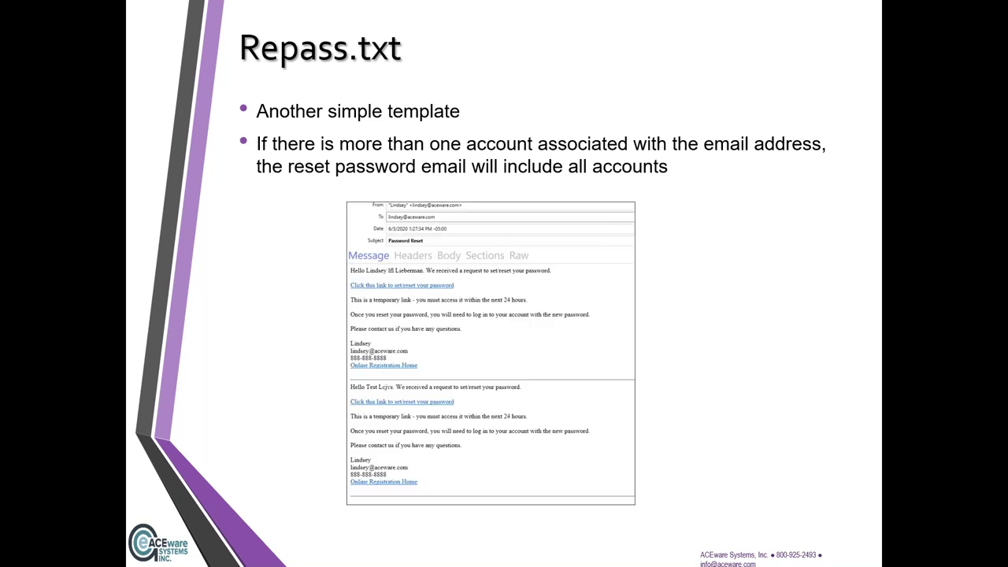
key(Left)
key(Left)
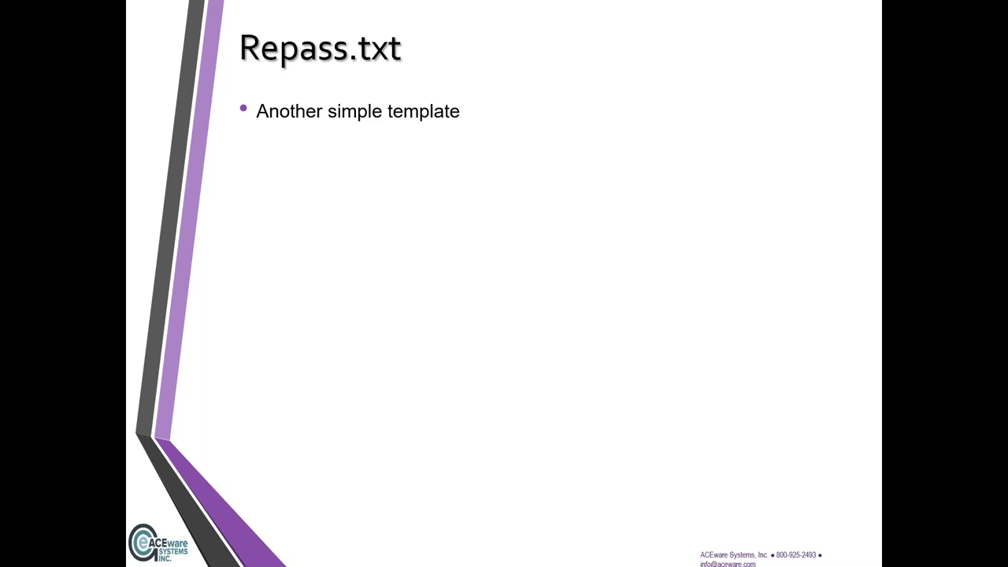
key(alt+Tab)
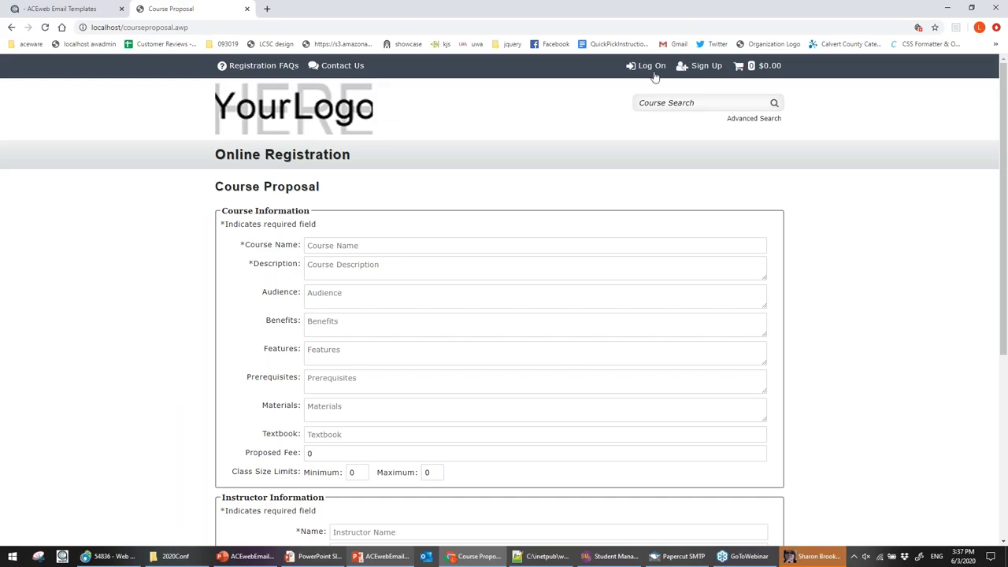
Step: Reach the Password Set/Reset Request page via Log On and the Forgot/Don't Know? link
click(650, 68)
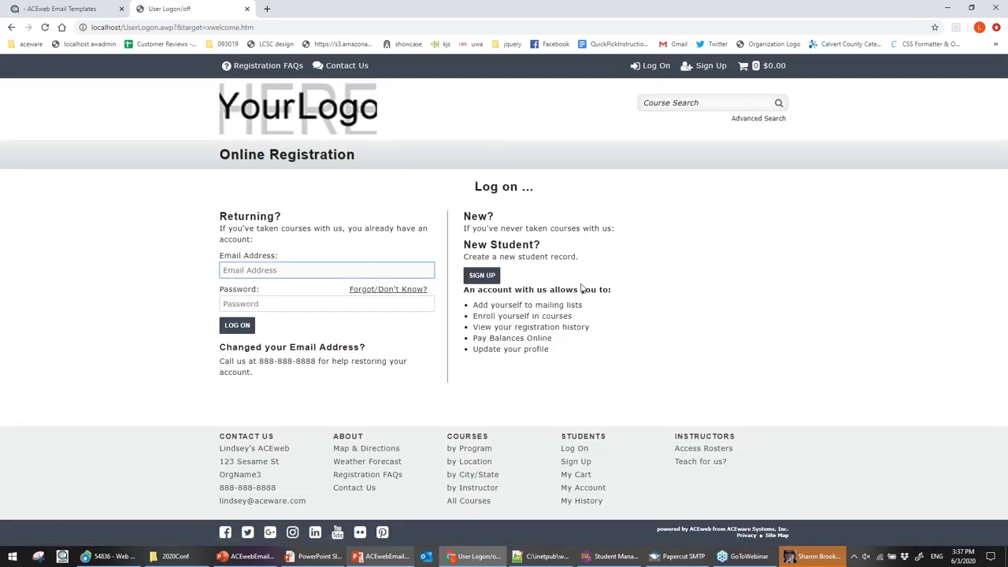
click(394, 293)
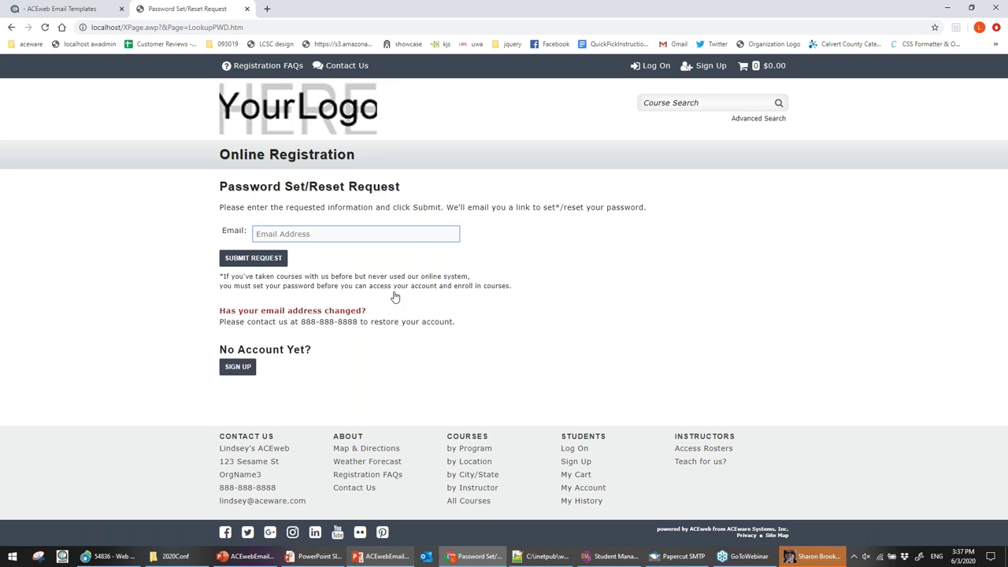
key(alt+Tab)
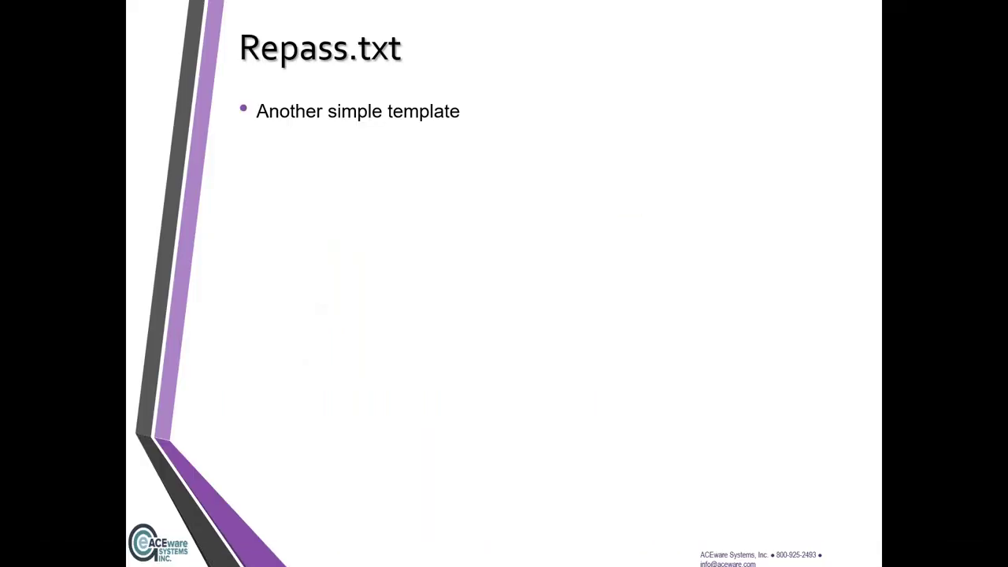
Step: Show the bullet about reset emails covering all accounts on one address, then the email screenshot
key(Right)
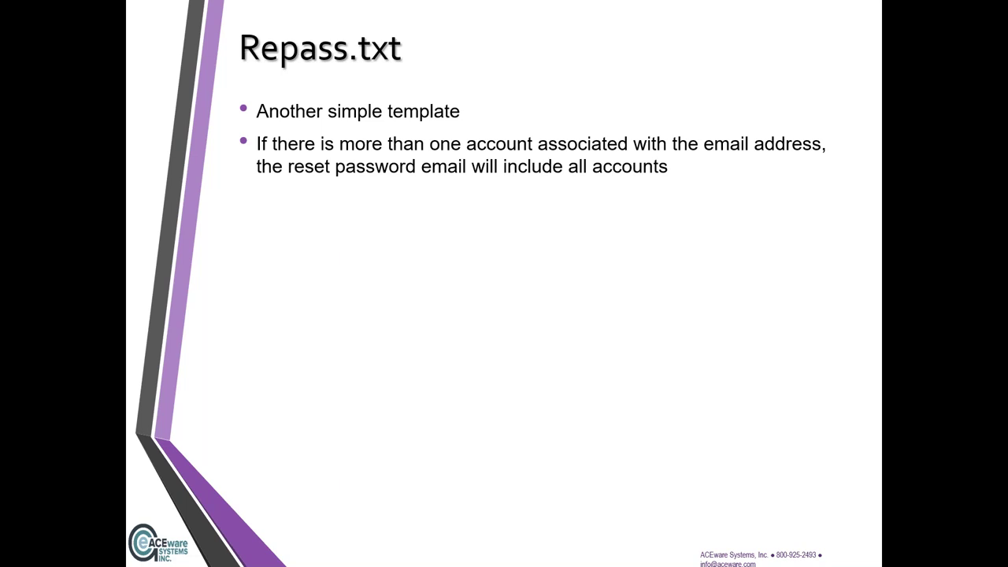
key(Right)
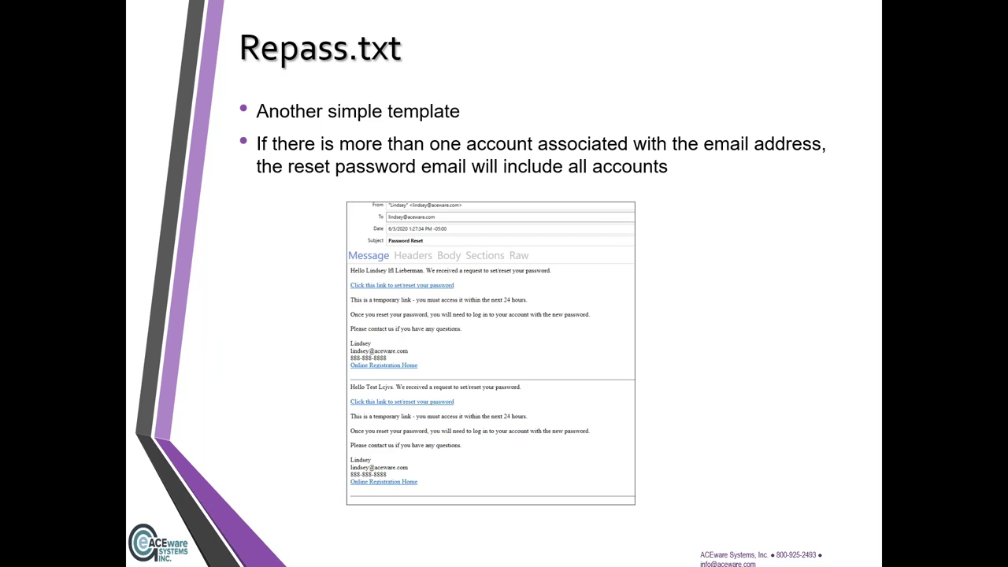
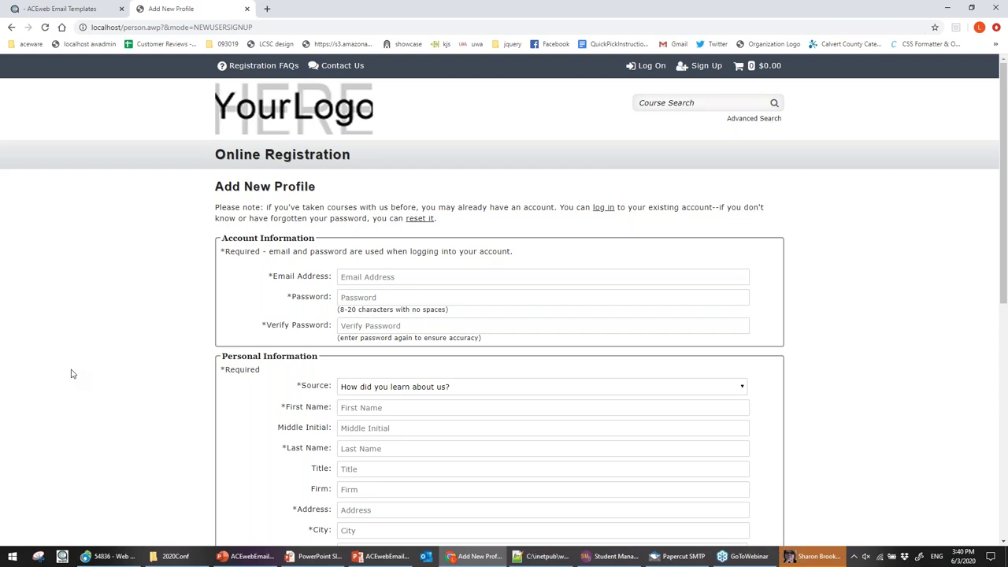
Step: Show the closing Questions? slide of the ACEwebEmailTemplates deck, then exit back to editing
key(alt+Tab)
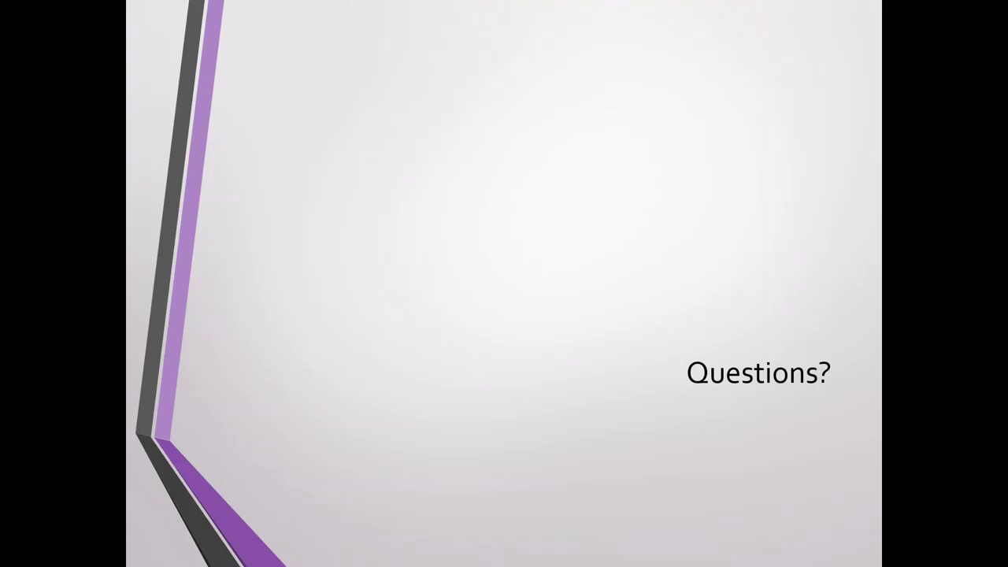
key(Escape)
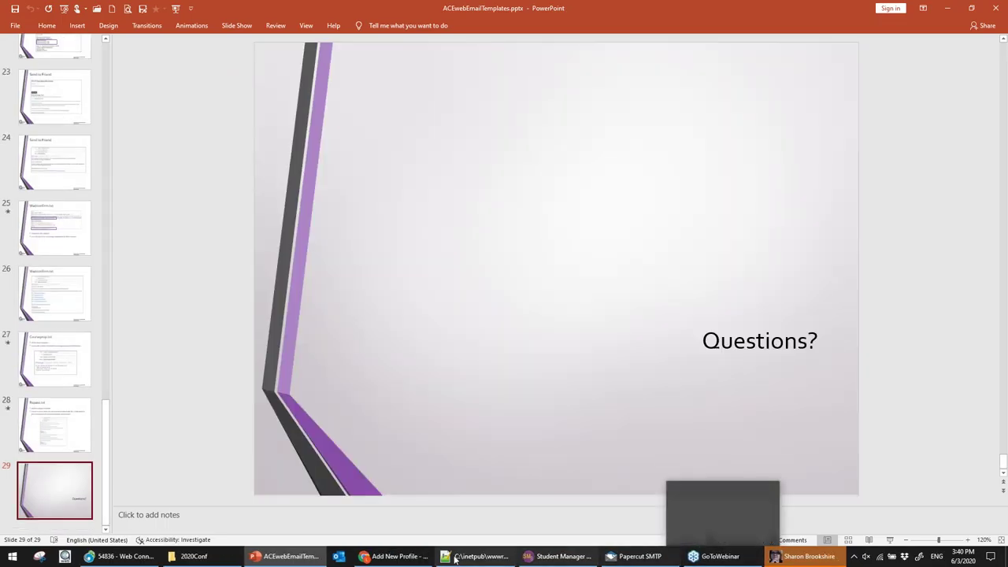
Step: Bring Chrome's Add New Profile registration page back to the front
click(393, 556)
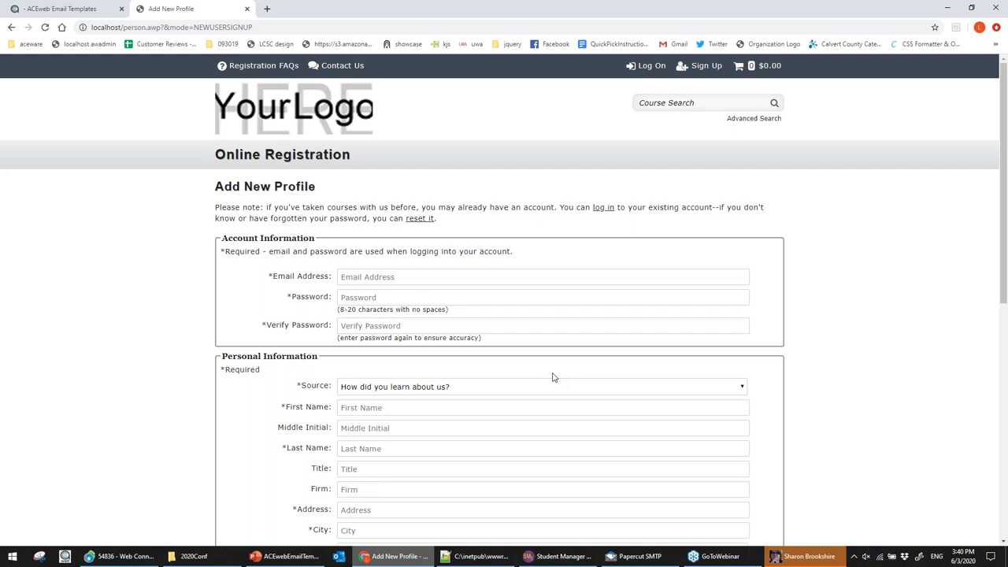
Step: In Student Manager, append a comma and a second Gmail address to the student's email and save
click(559, 556)
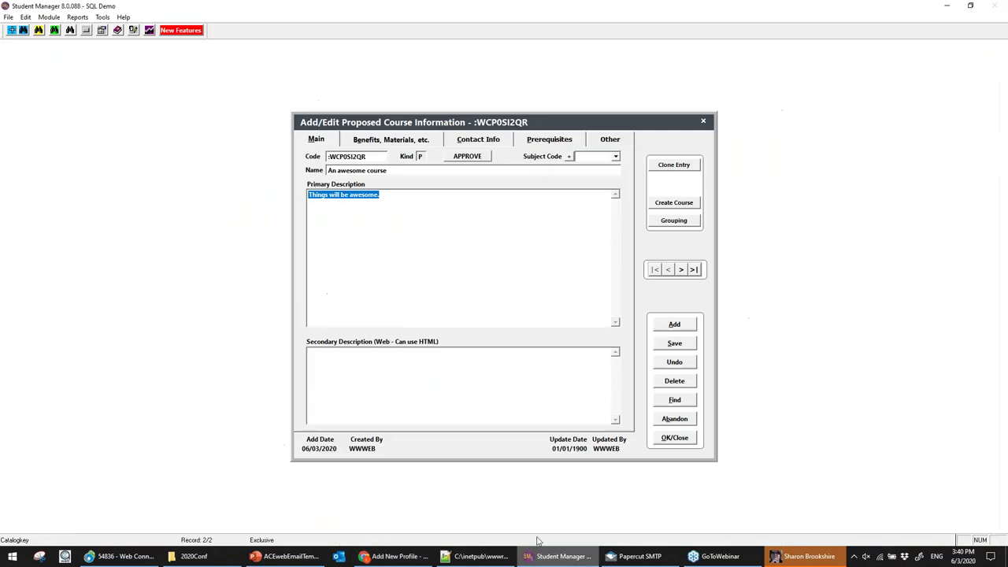
click(675, 438)
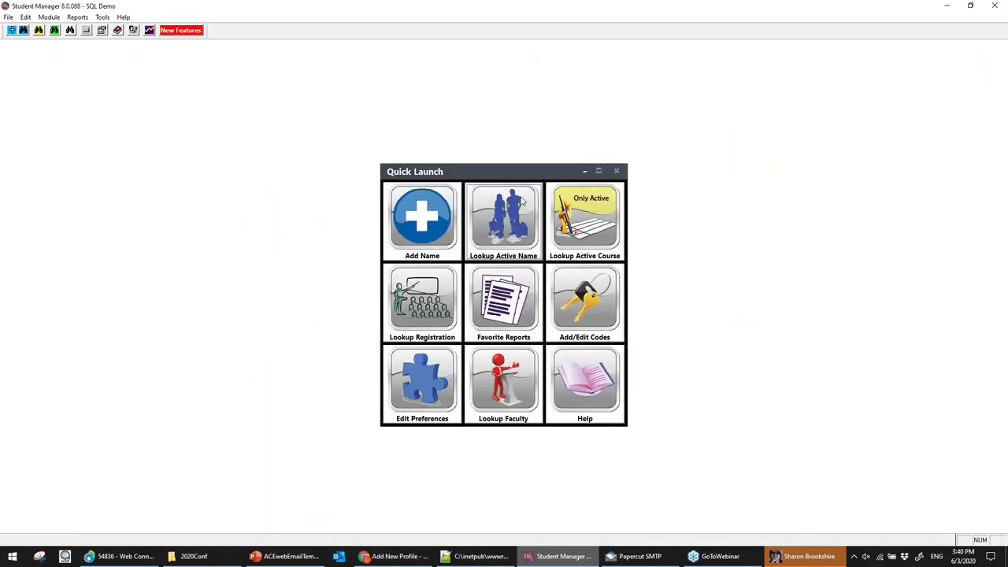
click(521, 217)
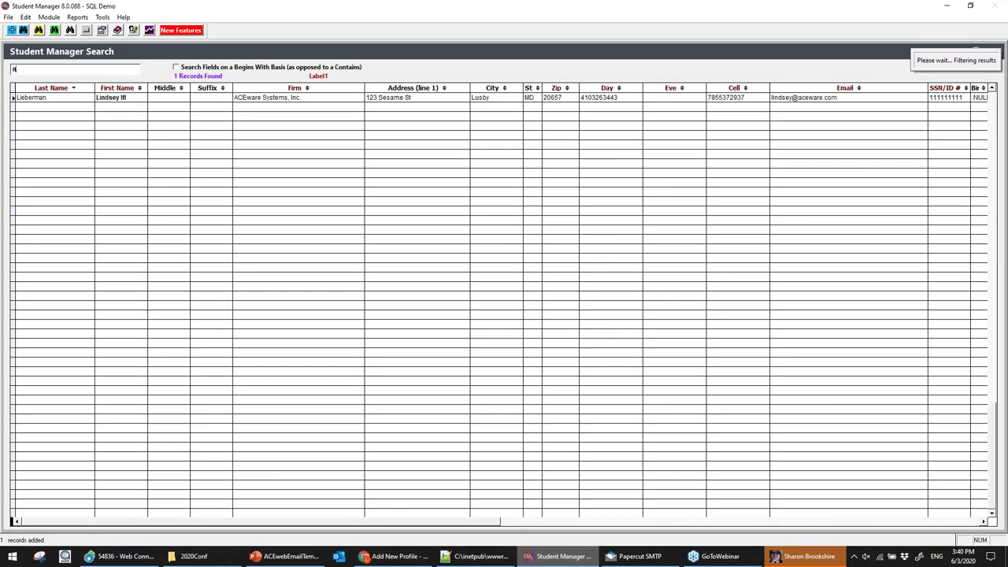
key(Return)
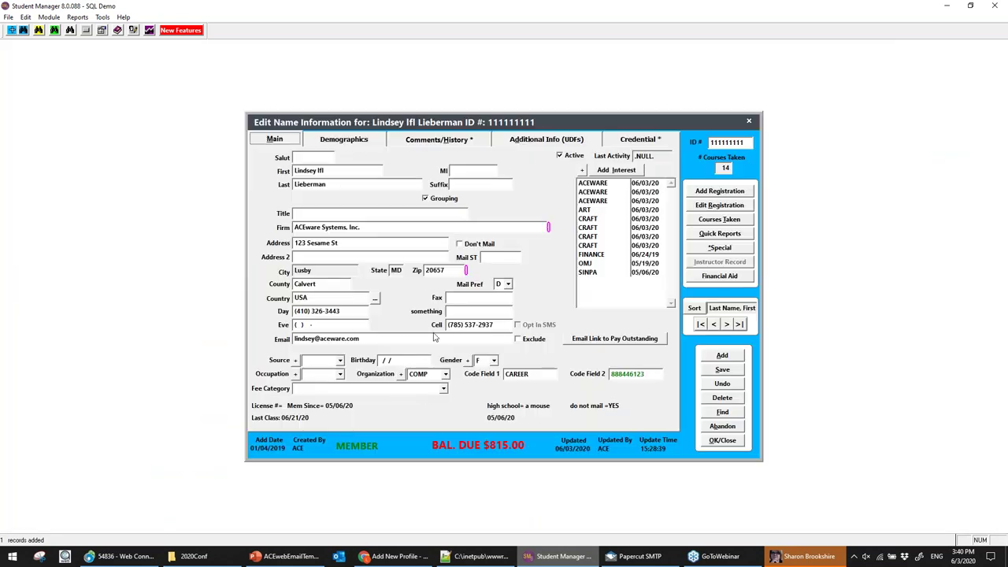
click(374, 339)
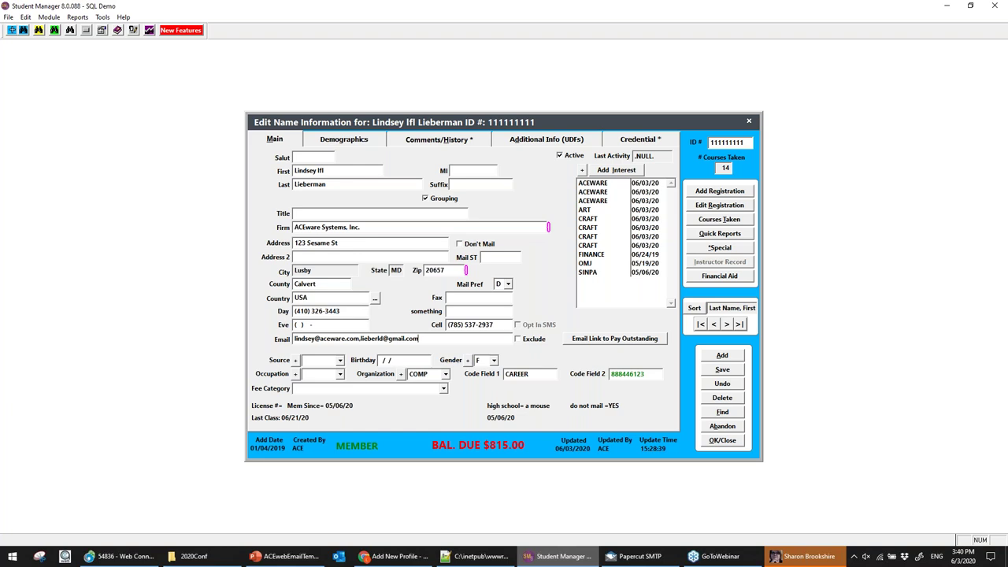
click(722, 370)
click(737, 444)
Step: Open ACEweb's Log on page in the browser and bring up saved email suggestions
click(397, 555)
click(645, 67)
click(346, 270)
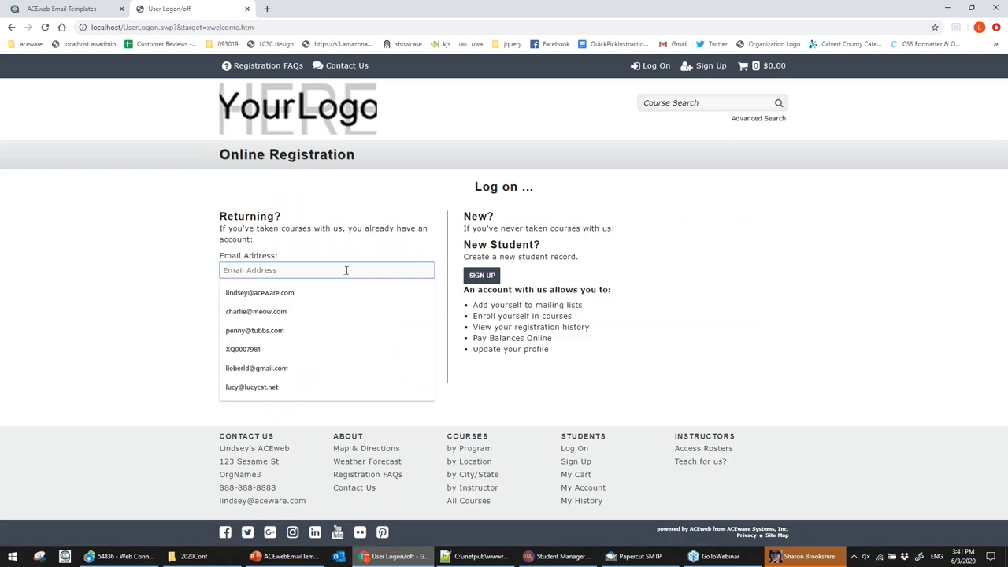
Step: Log on to ACEweb with the saved student email and password
key(Down)
key(Return)
key(Tab)
text(••)
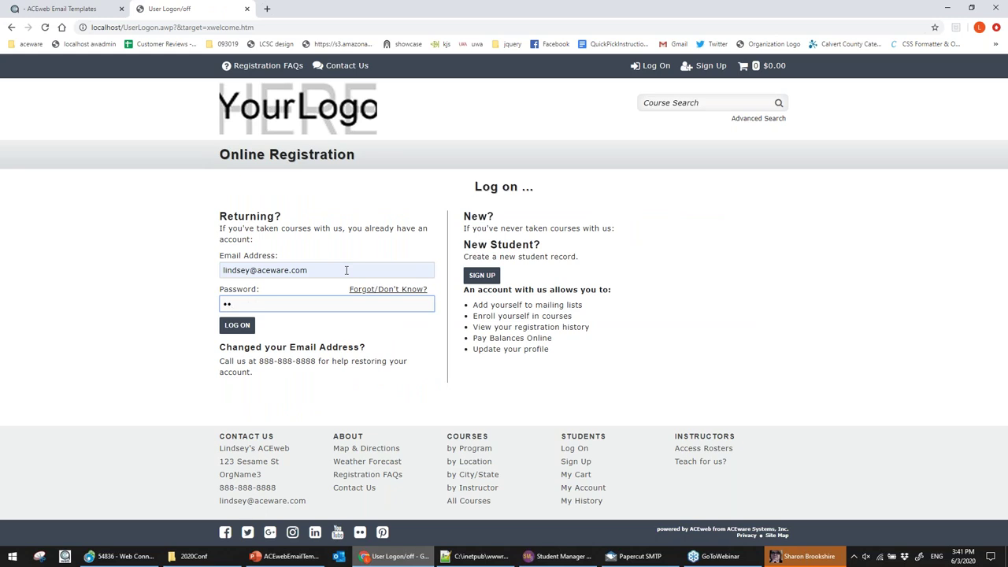
text(•••••)
key(Return)
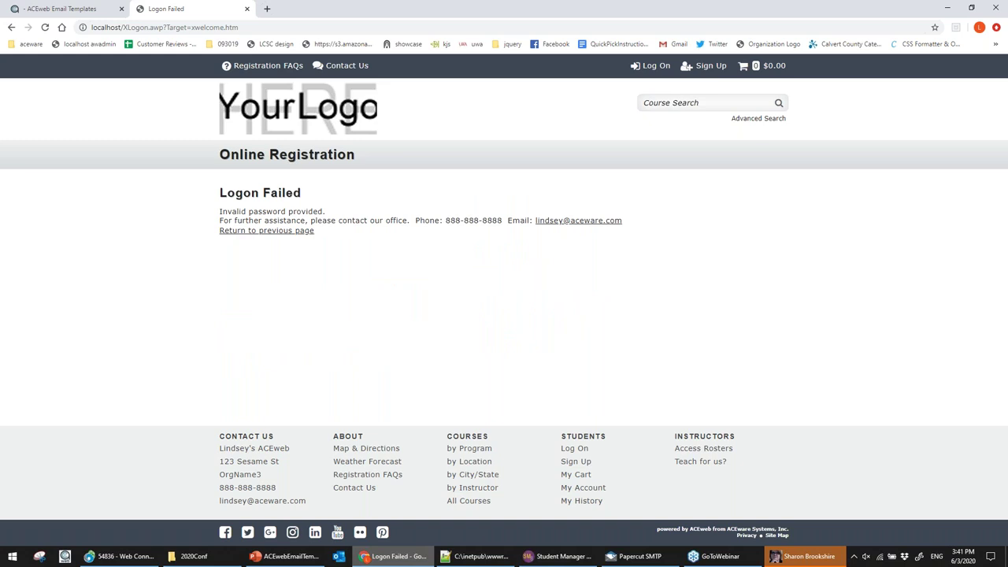
Step: Check the student lookup, then retry the logon with both email addresses comma-separated
click(567, 556)
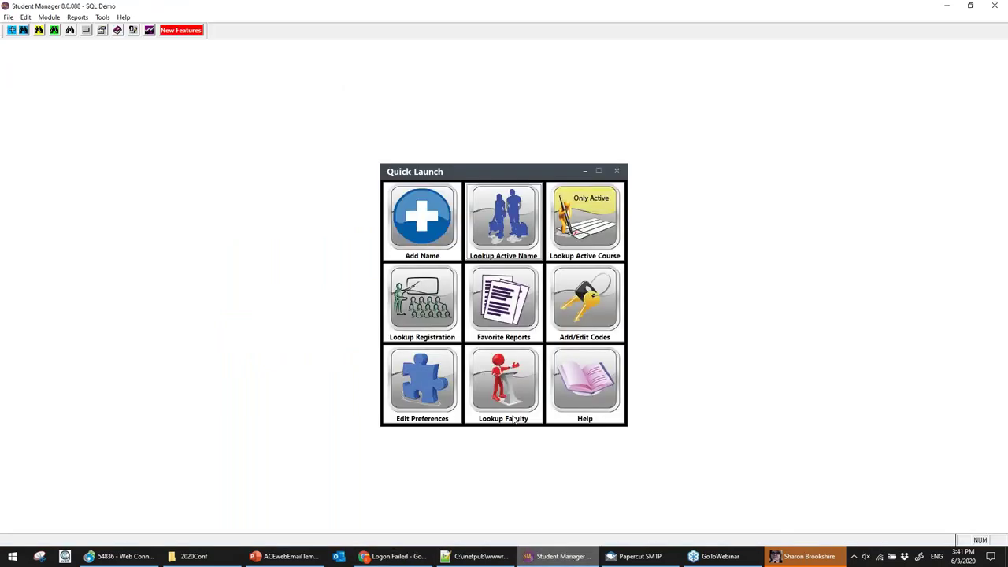
click(520, 222)
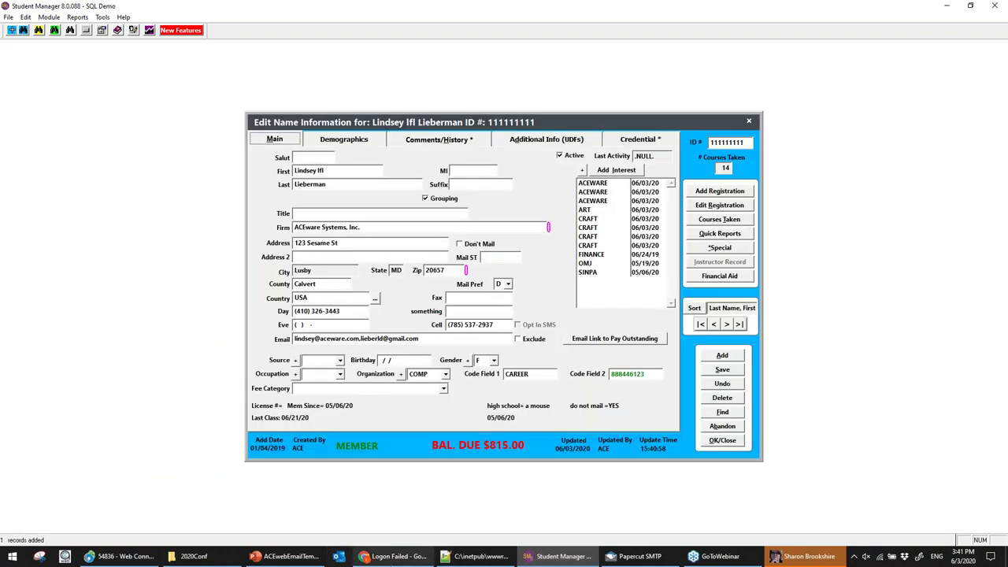
click(393, 556)
key(alt+Left)
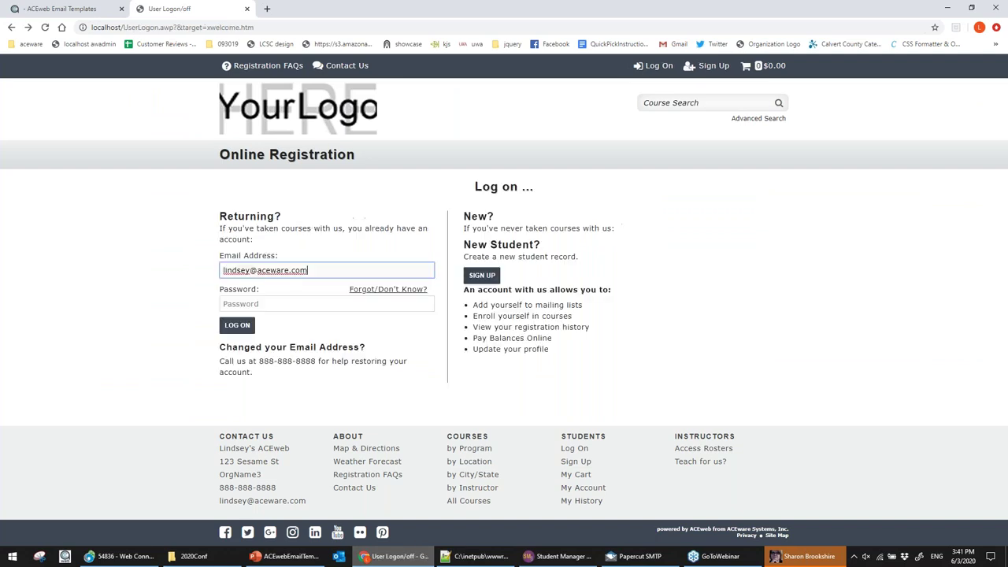
key(Tab)
key(Tab)
text(passw)
key(Return)
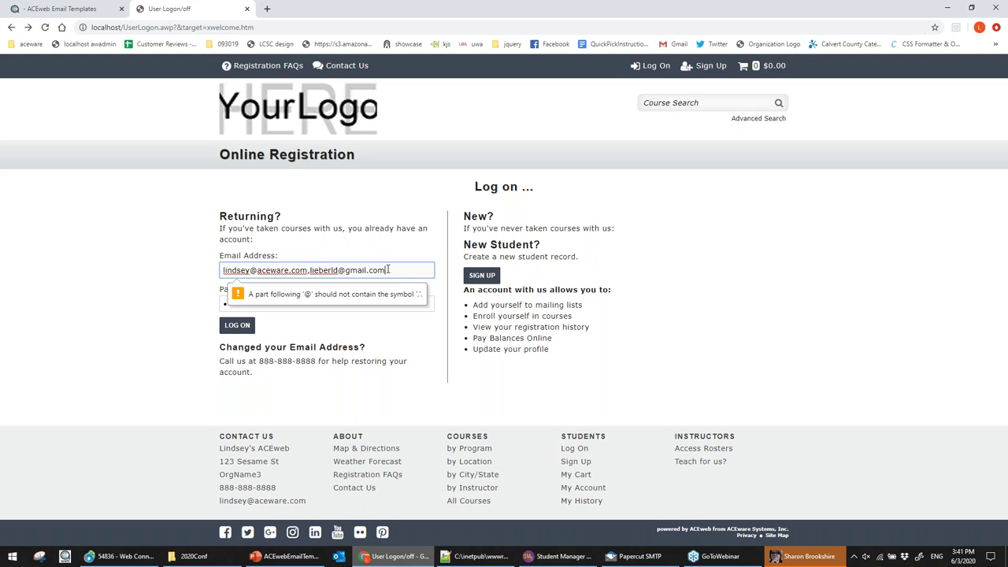
Step: Delete the appended Gmail address from the email field and move to the password
drag(388, 269, 307, 269)
key(BackSpace)
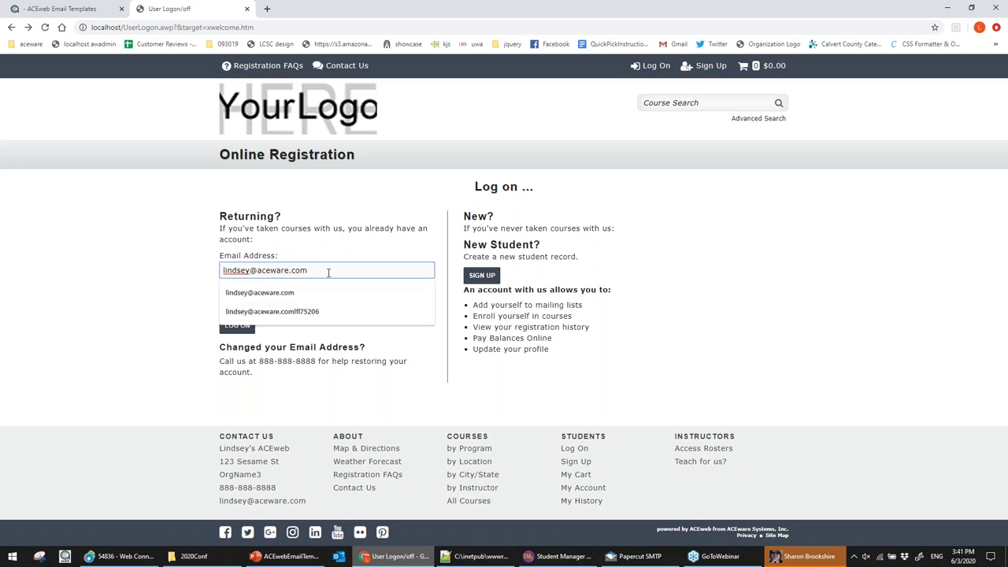
click(139, 270)
click(279, 304)
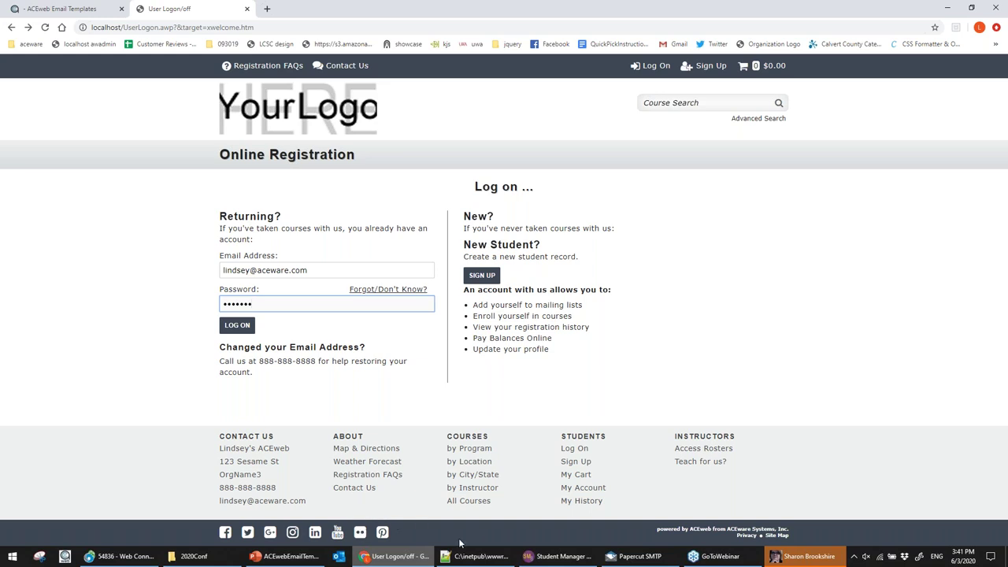
Step: Delete the appended Gmail address from the student's Email in Student Manager and save
click(561, 556)
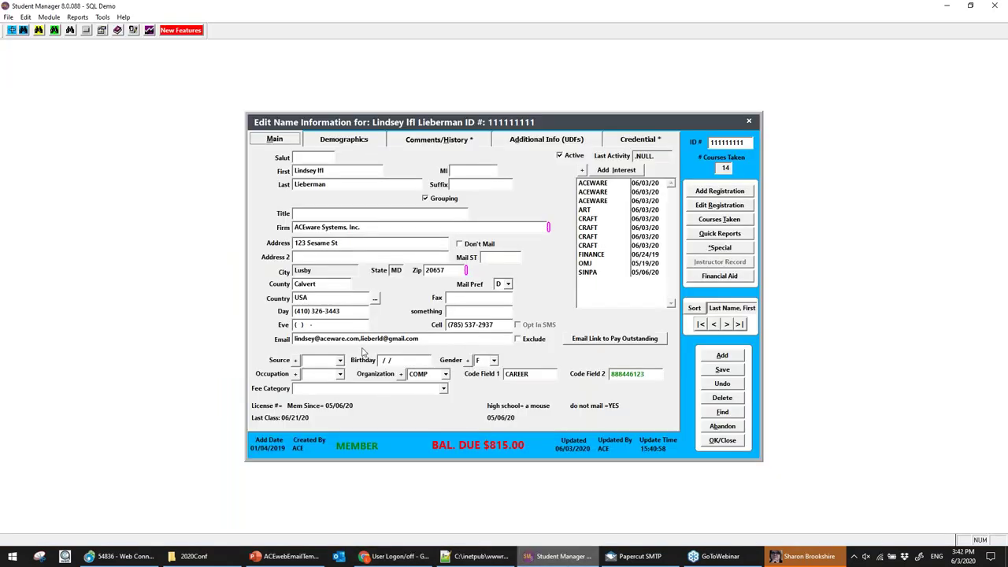
drag(360, 338, 439, 338)
key(Delete)
click(722, 369)
click(582, 318)
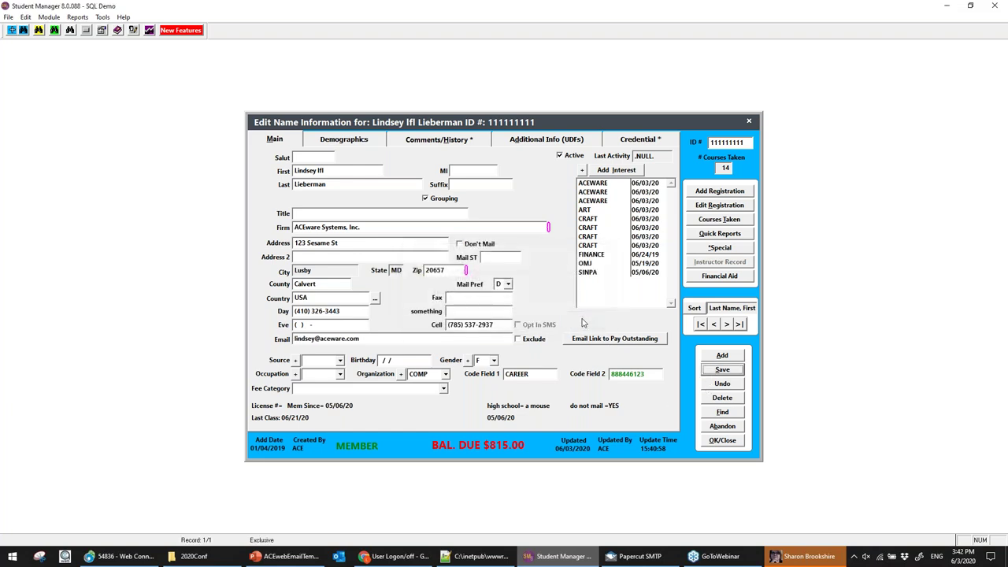
Step: Retry the ACEweb logon, return to the form, and move to the next student record
click(397, 556)
click(248, 326)
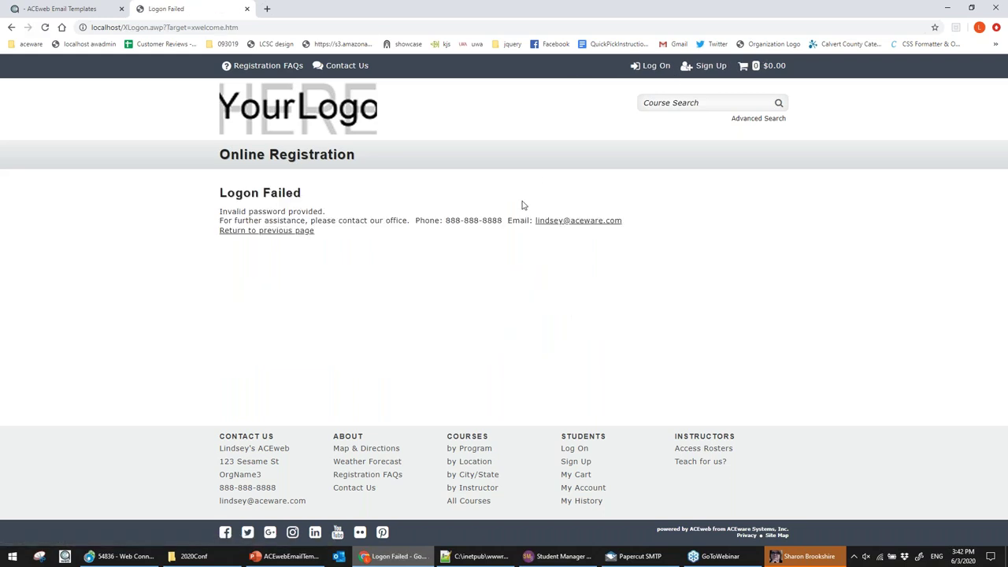
click(294, 230)
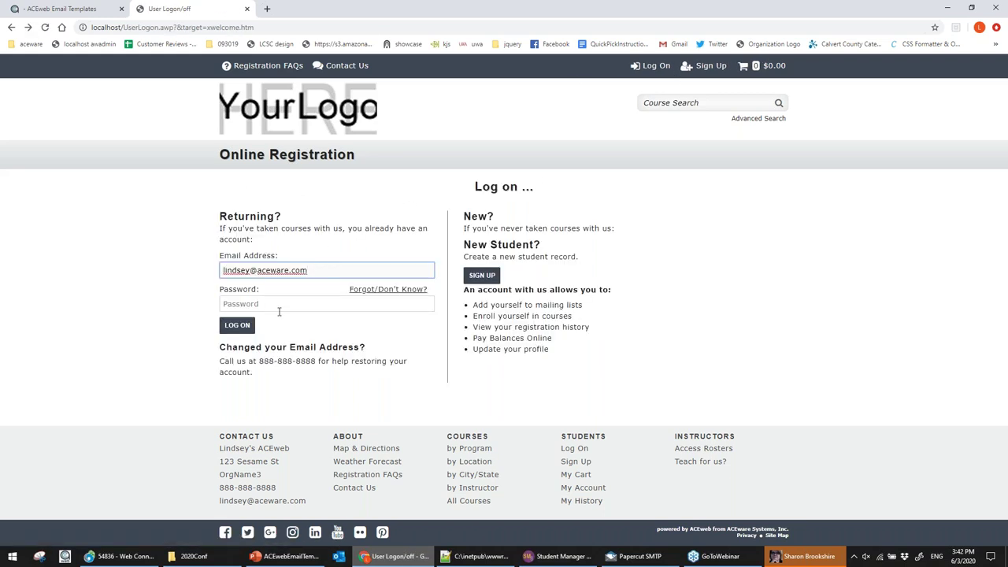
click(559, 556)
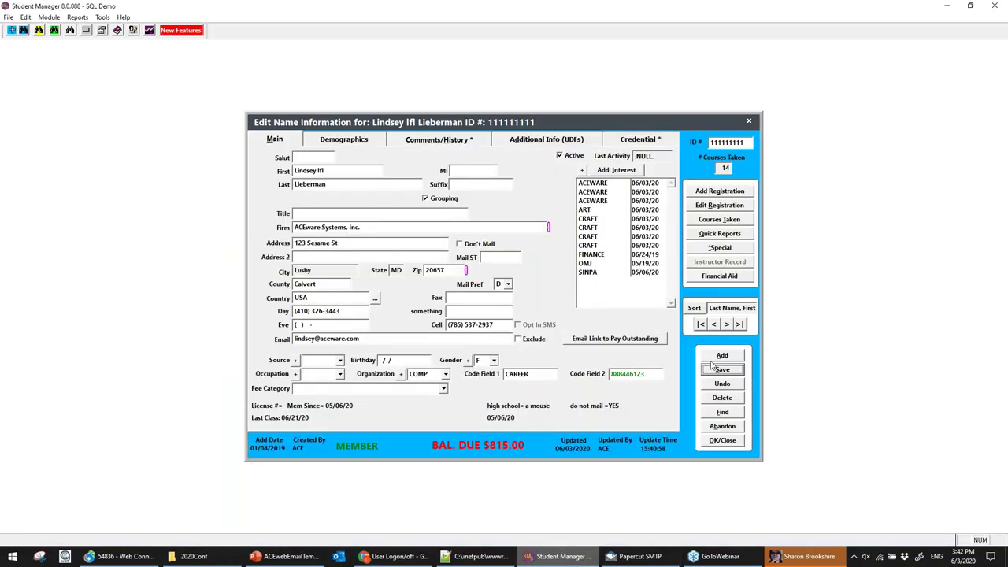
click(726, 324)
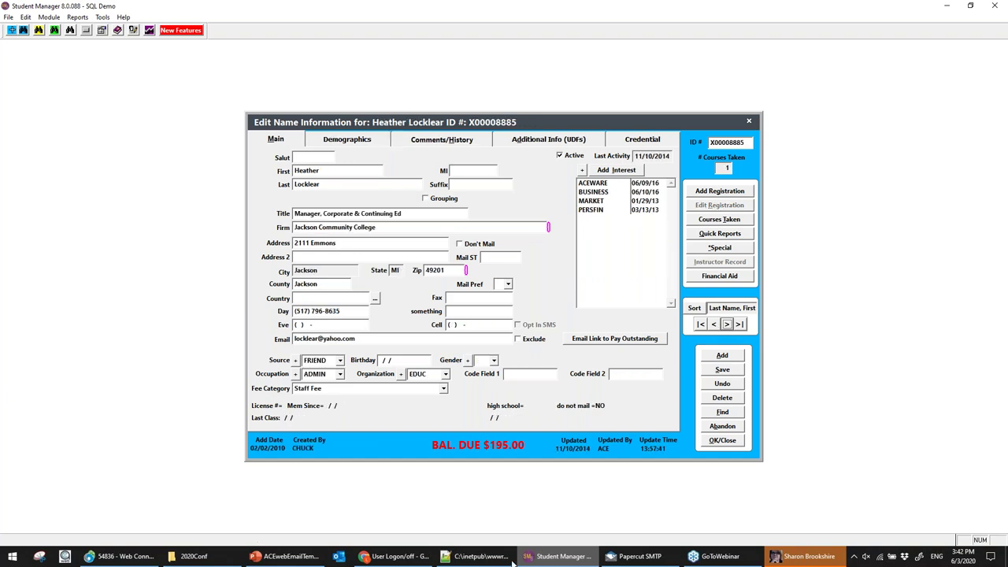
click(397, 556)
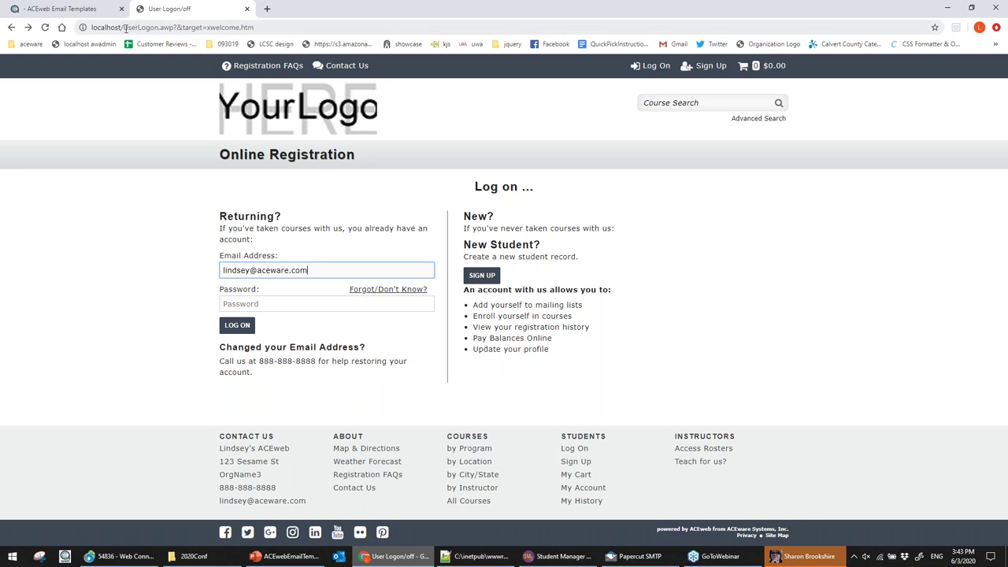
Step: Open ACEweb's INI Settings page and log on with a saved staff user ID
drag(124, 27, 464, 43)
text(inie)
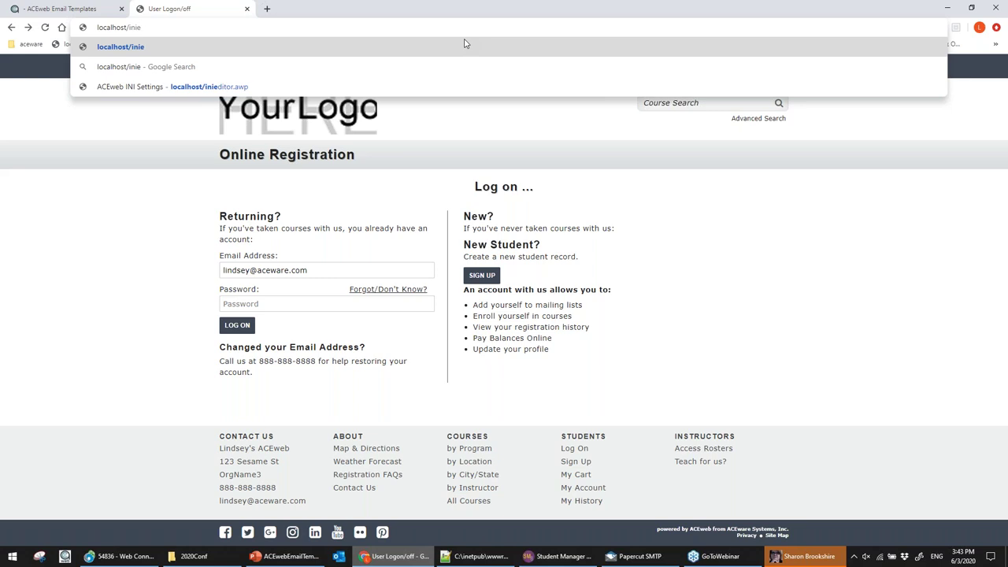
key(Down)
key(Down)
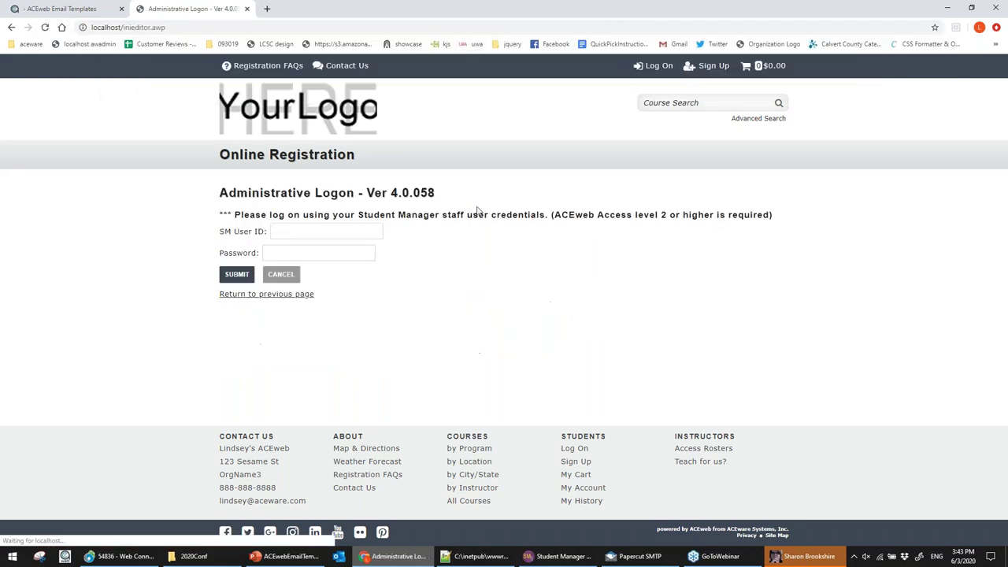
click(276, 230)
key(Down)
key(Down)
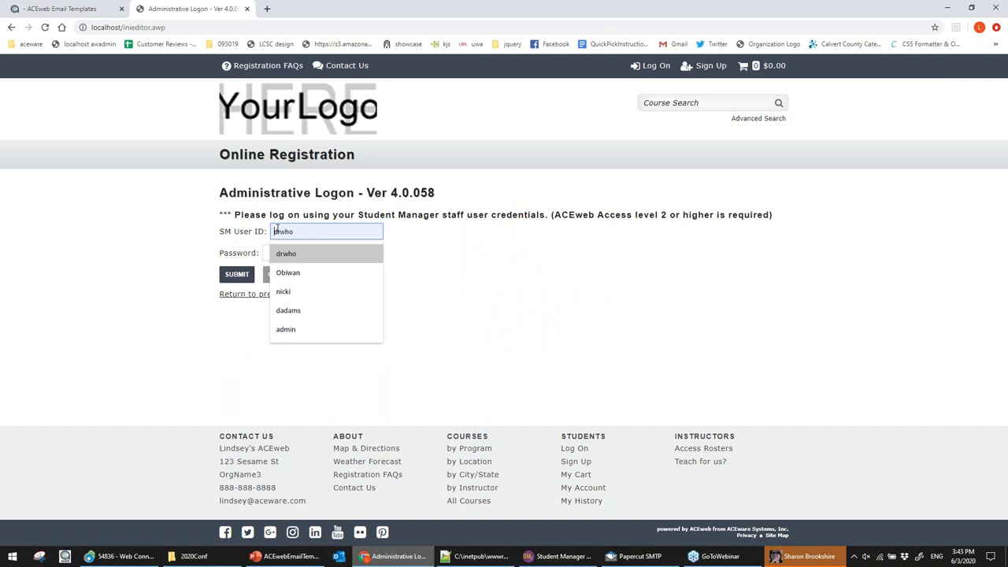
key(Tab)
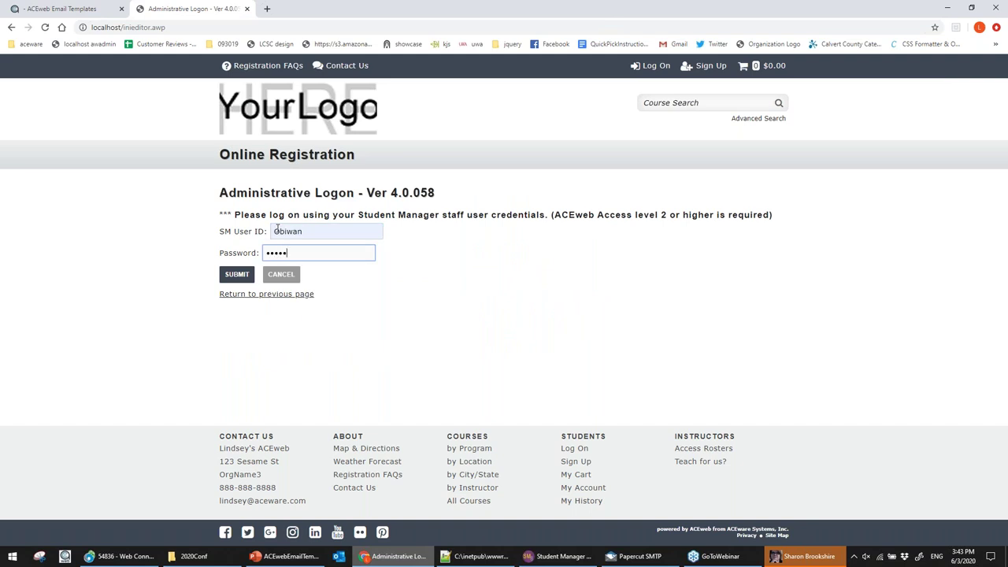
text(•••••••••••••••••)
key(Return)
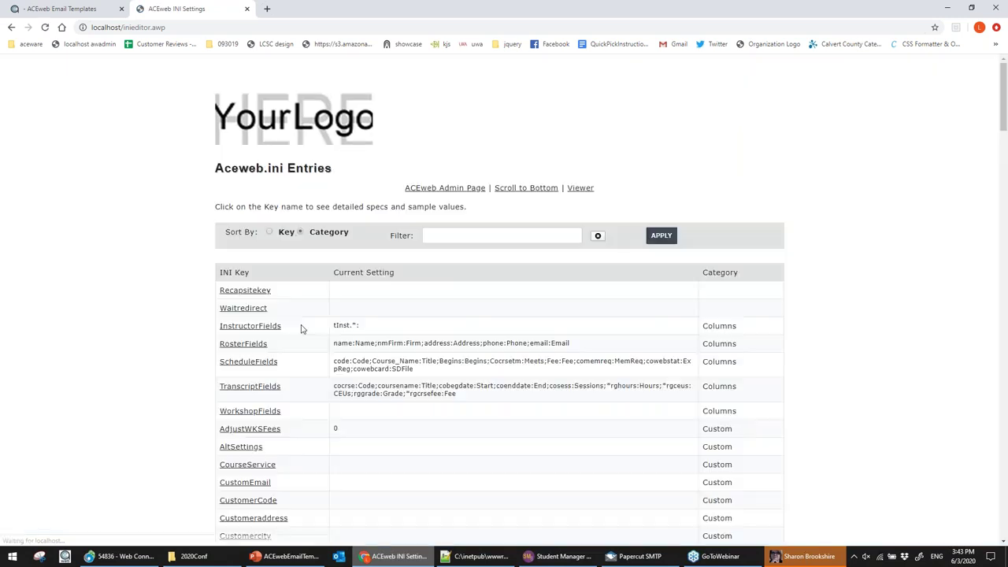
Step: Search the settings page for 'user' and open the UserIDSource setting
scroll(213, 319, down, 3)
key(ctrl+f)
text(user)
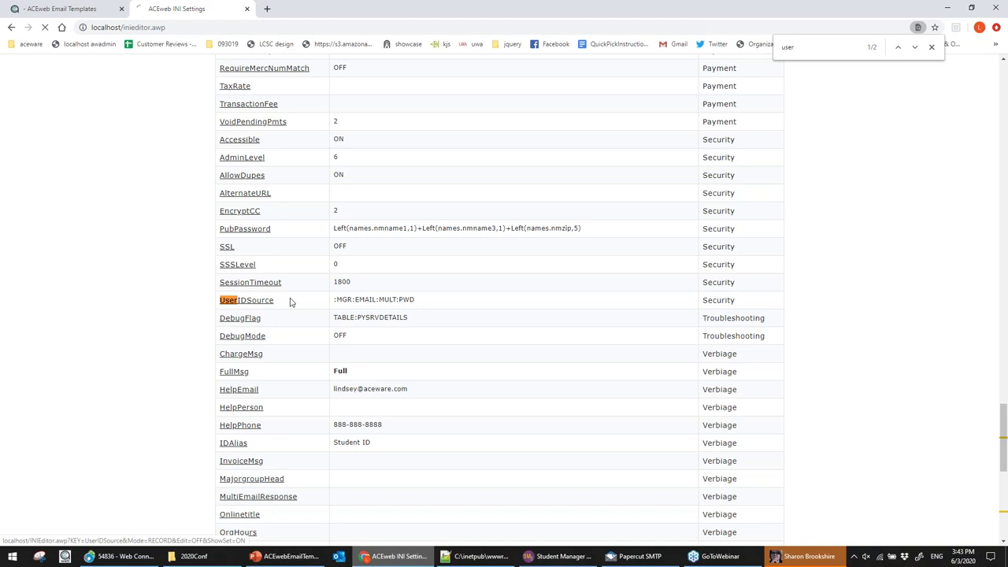
key(ctrl+Return)
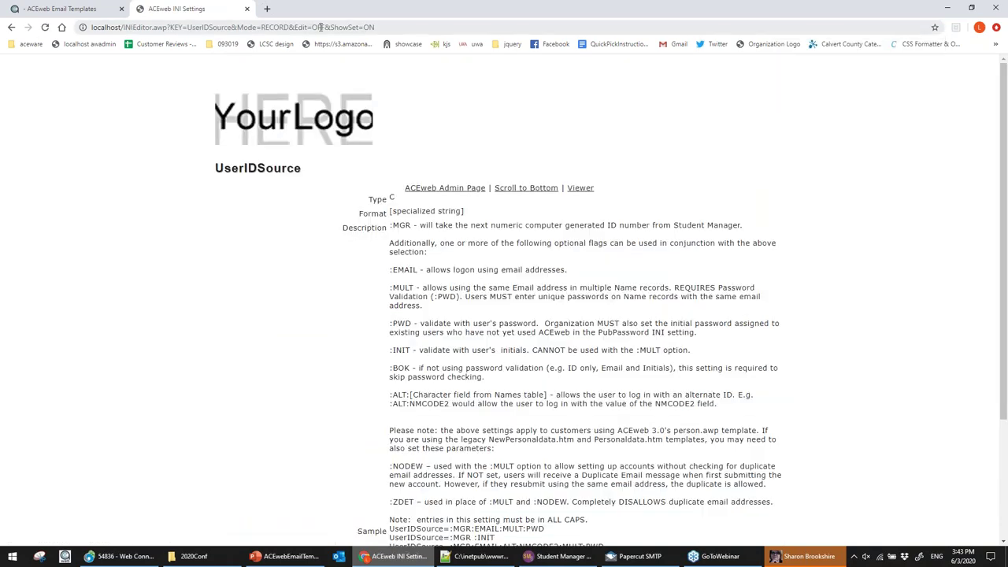
Step: Reload UserIDSource with Edit=ON, review the :MULT description, then return to the registration home page
click(323, 28)
key(BackSpace)
key(BackSpace)
text(N)
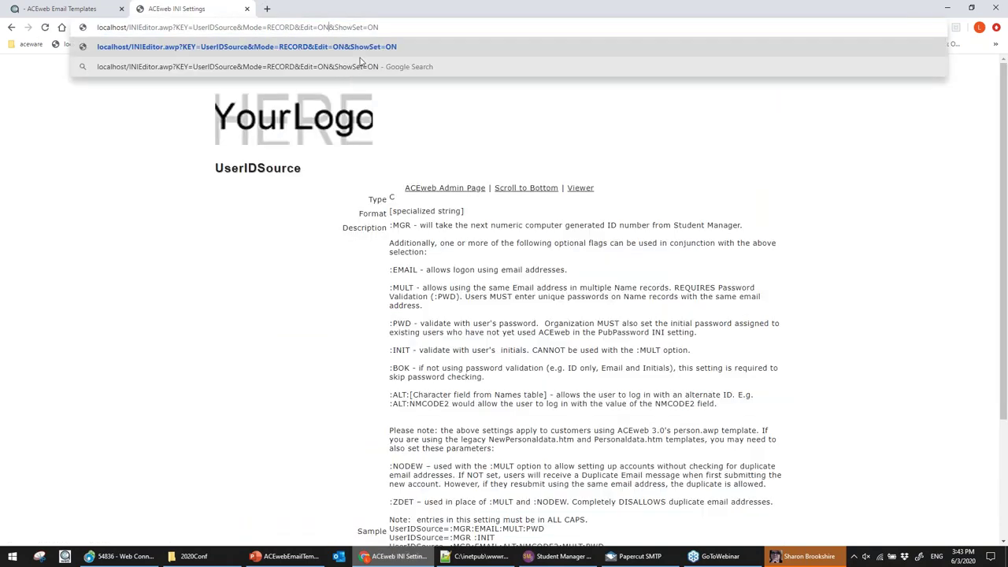
key(Return)
drag(303, 241, 288, 299)
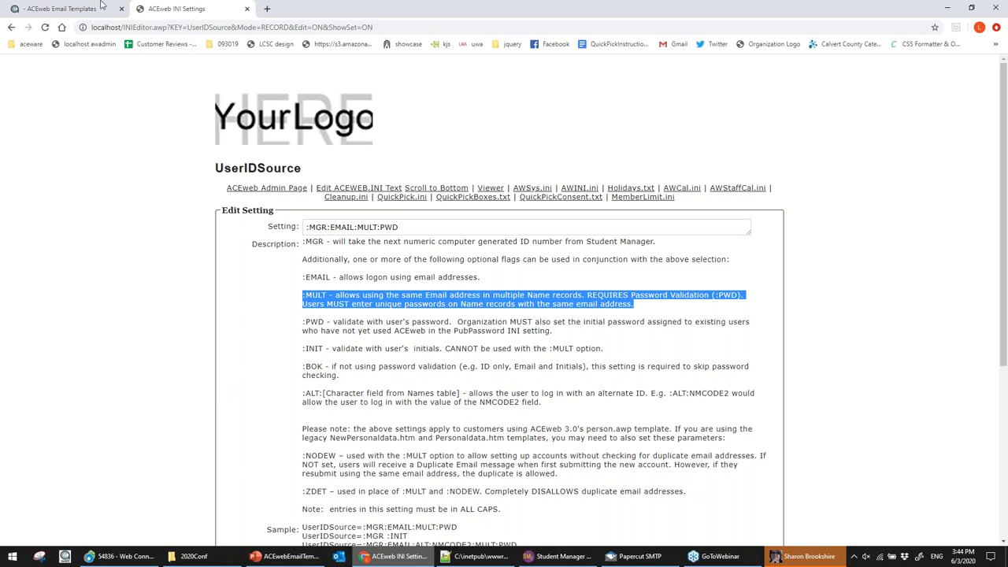
click(266, 126)
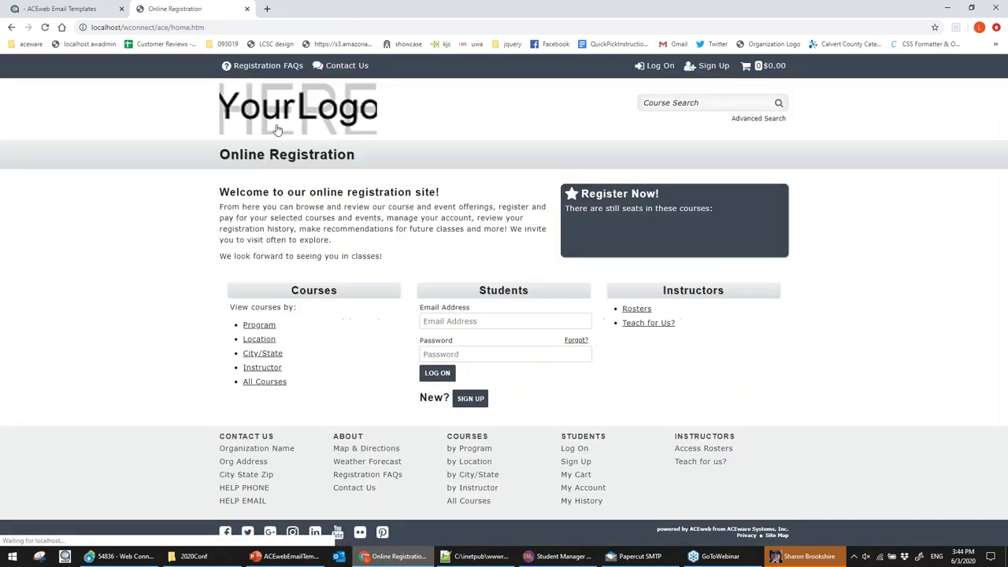
Step: Step back to the previous name record, then attempt ACEweb logon with the student's saved email
click(559, 556)
click(713, 323)
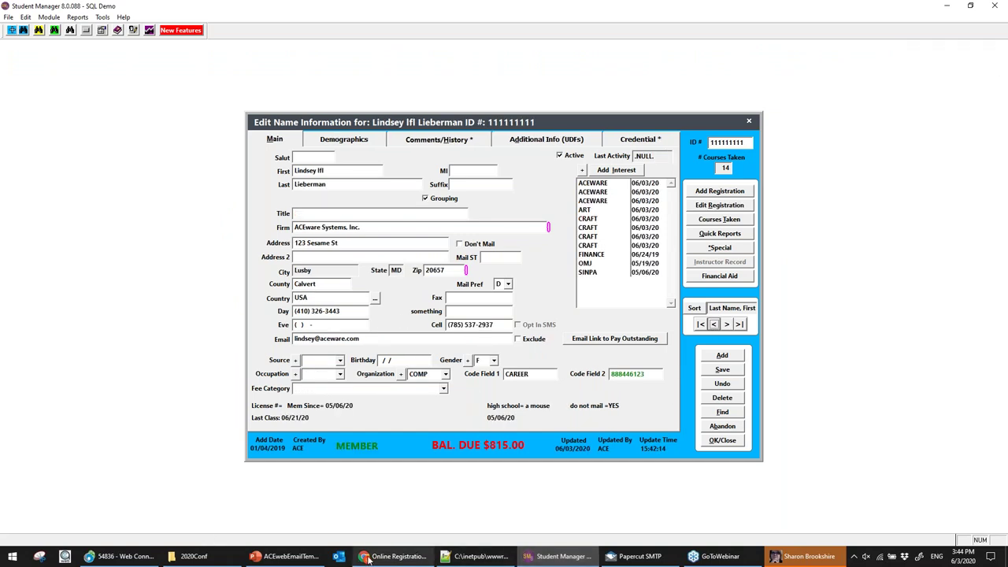
click(398, 556)
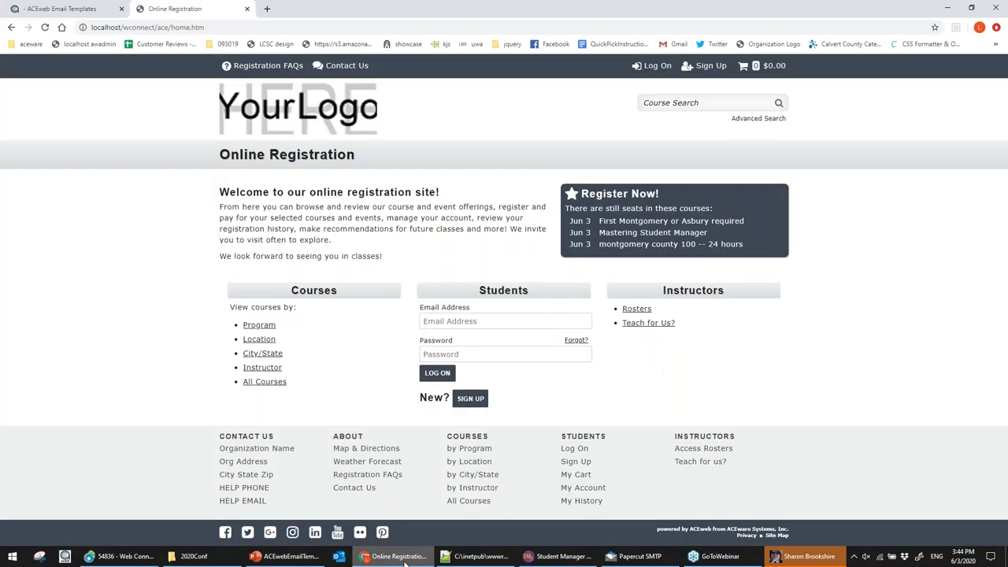
click(457, 324)
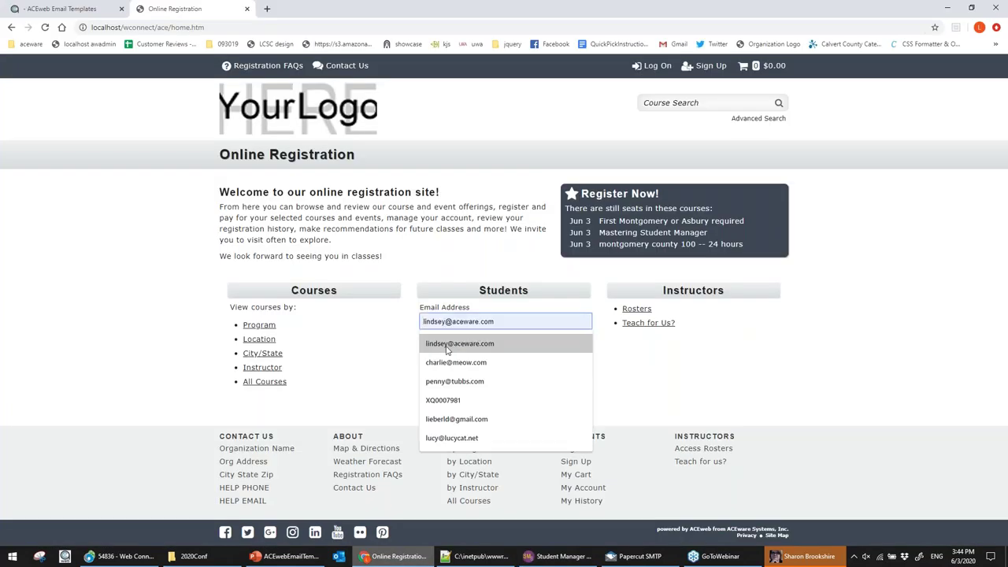
click(443, 348)
click(473, 355)
text(•••)
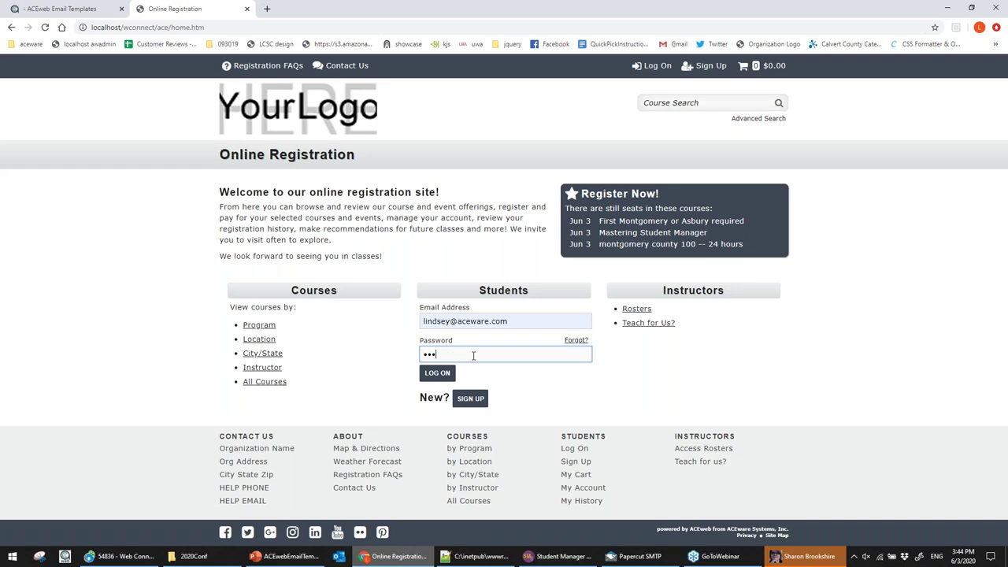
text(••••)
key(Return)
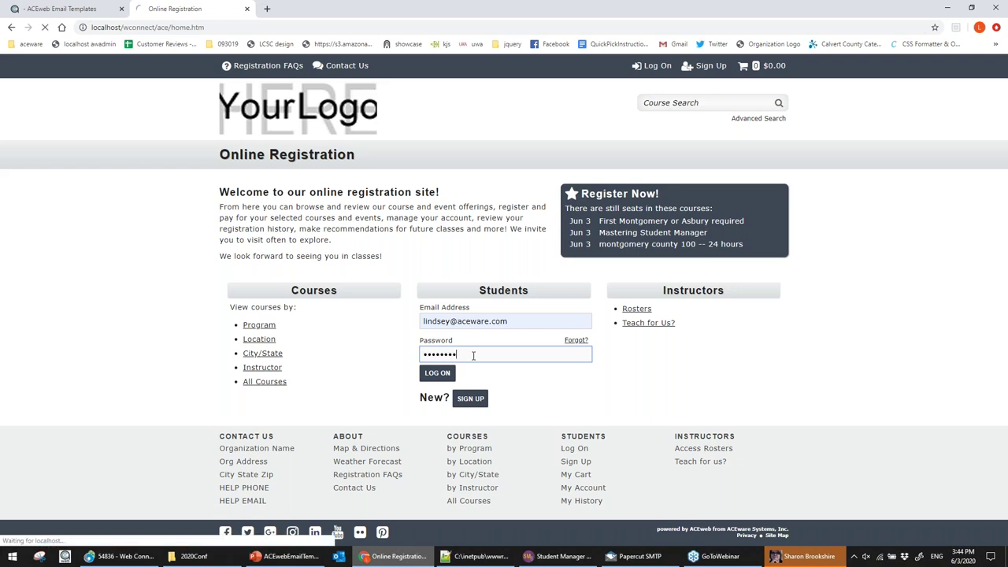
click(288, 231)
Step: Reset the student's web password in Student Manager and save the name record
click(559, 556)
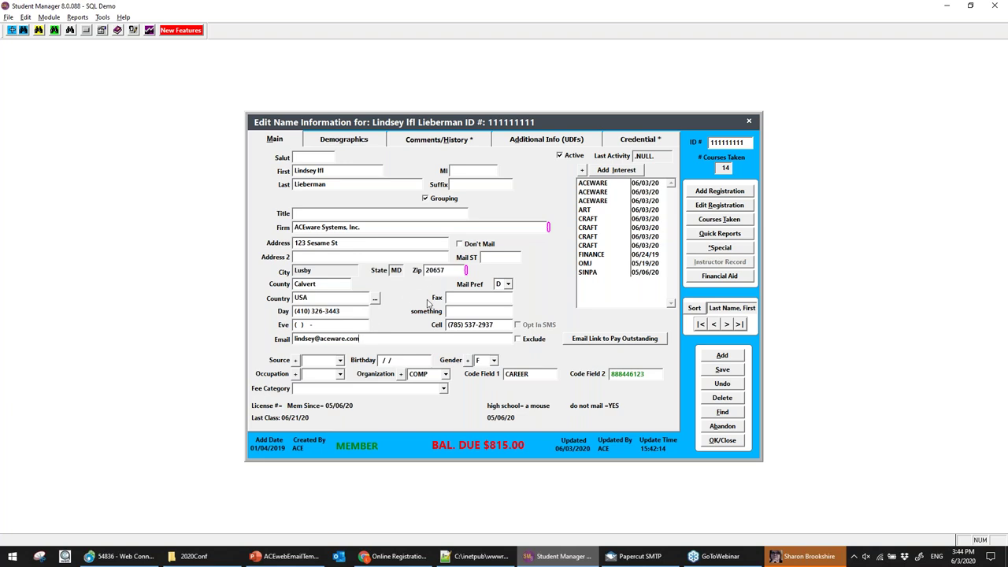
click(520, 316)
click(717, 370)
click(584, 318)
Step: Log on to ACEweb with the new student password, then return to the logon form
click(379, 556)
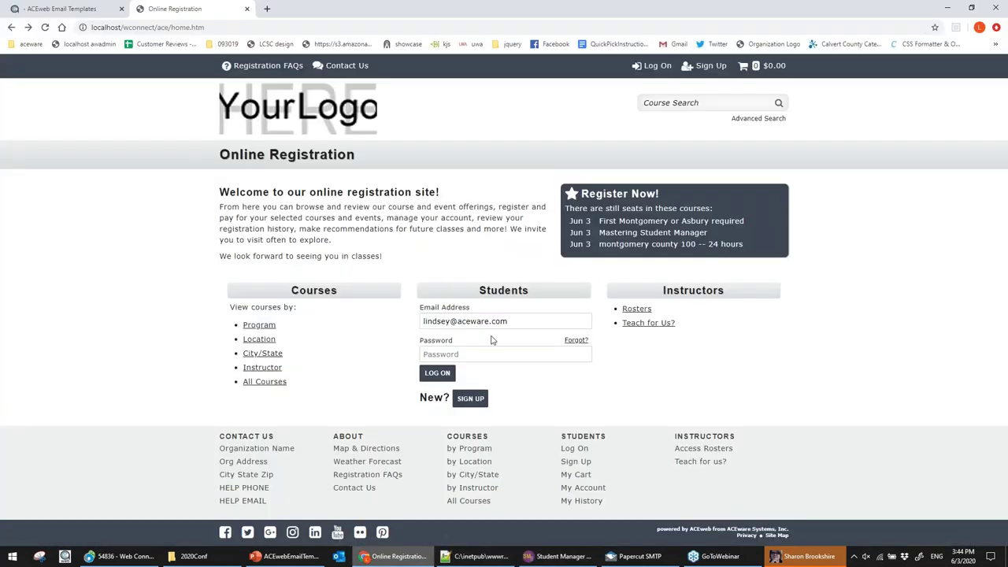
click(456, 353)
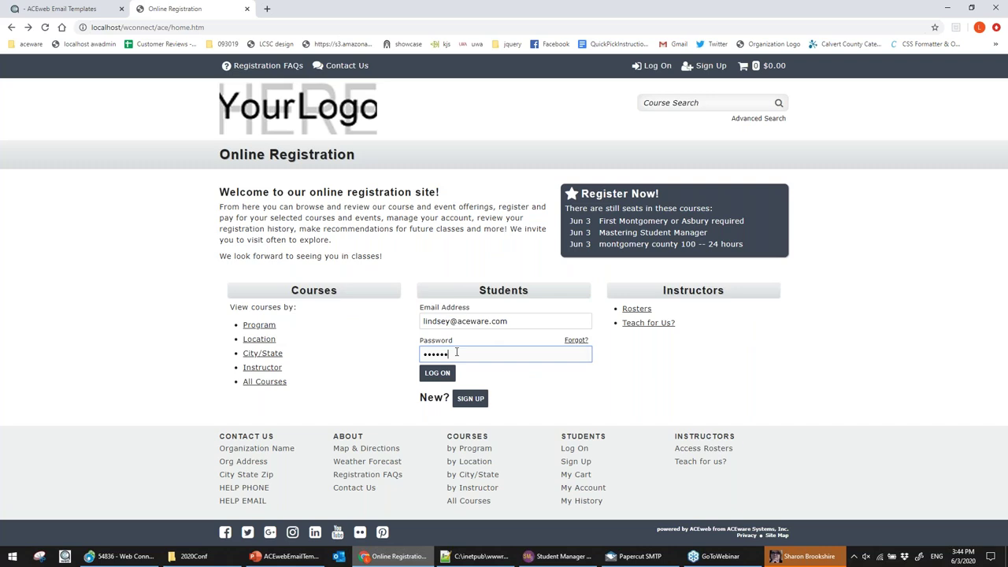
key(Return)
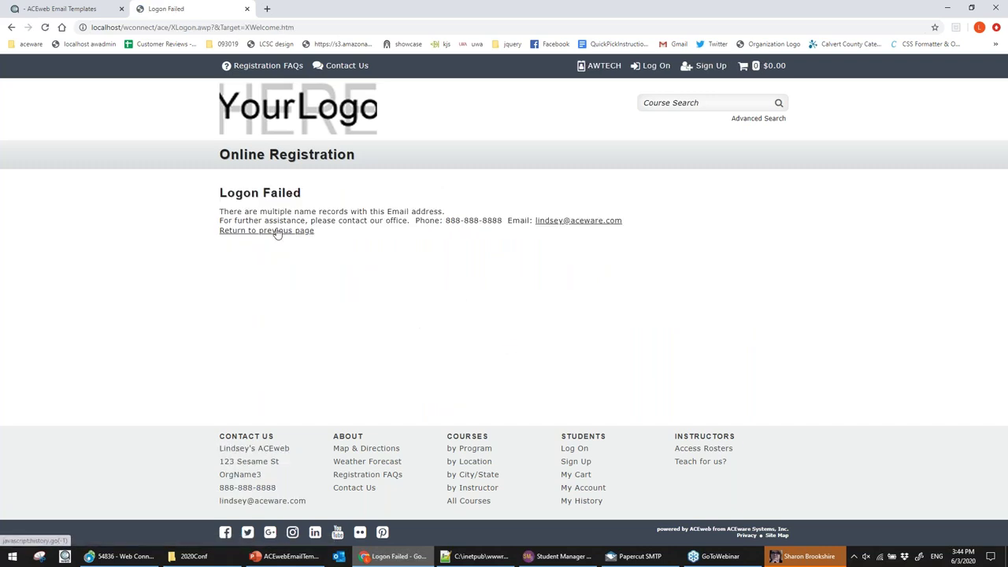
click(275, 233)
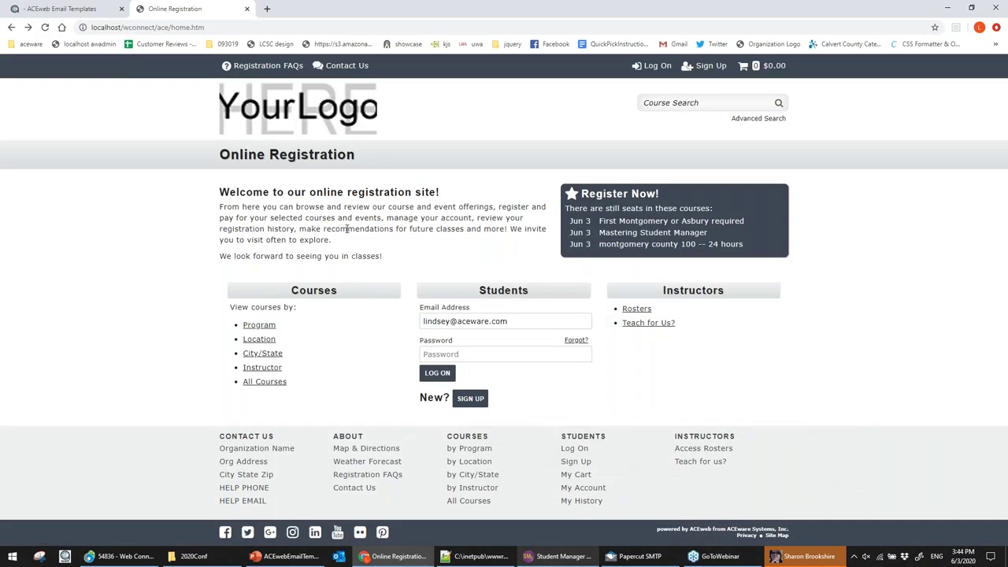
Step: Retry the student logon with a different password, return home, and show the Web Connection server window
click(561, 556)
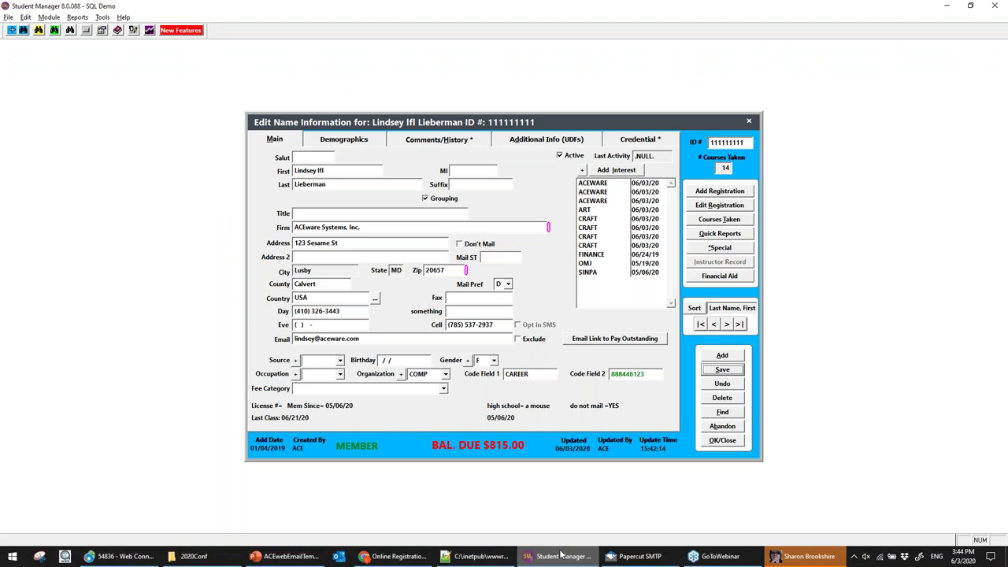
click(559, 556)
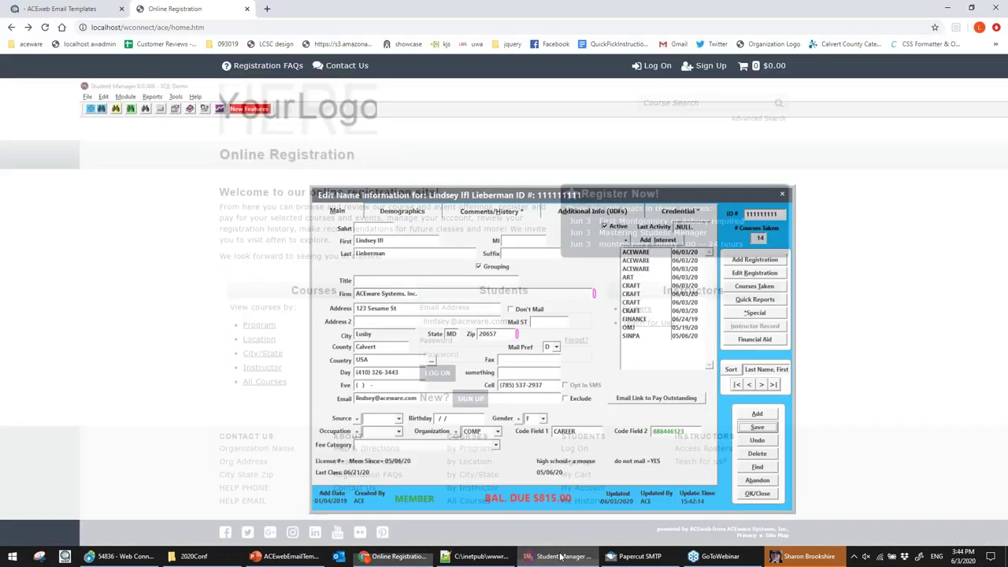
click(473, 355)
text(p)
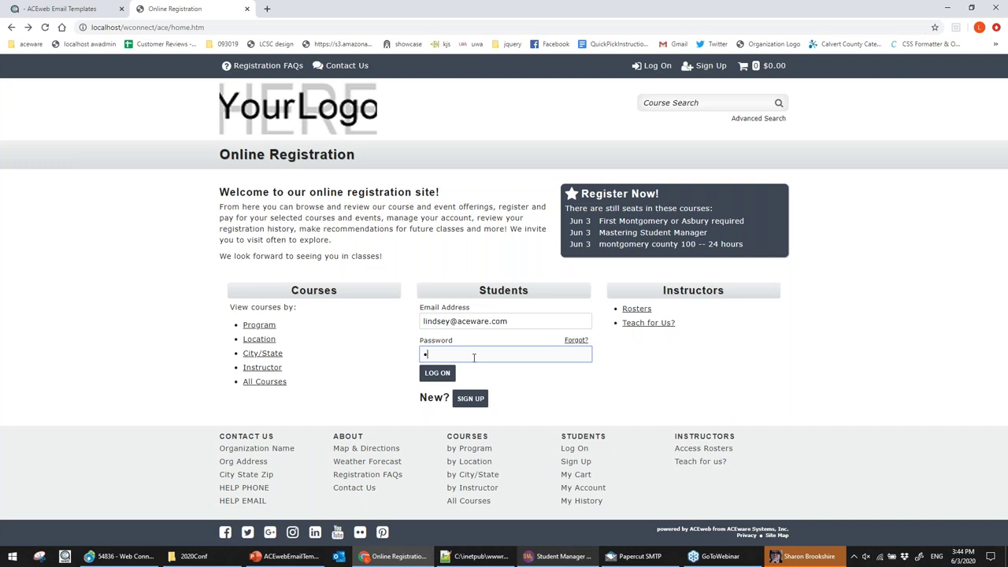
text(assword)
key(Return)
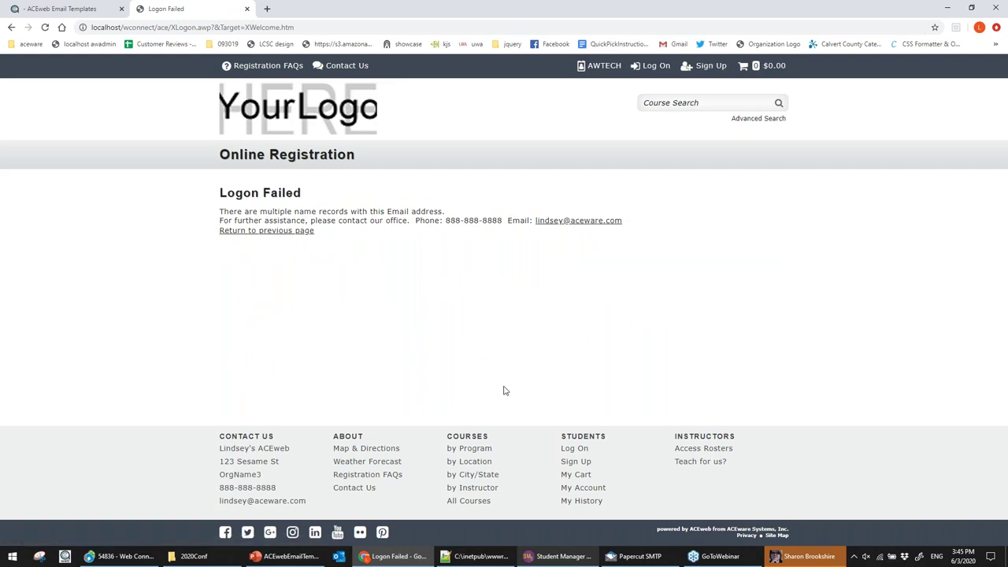
click(650, 68)
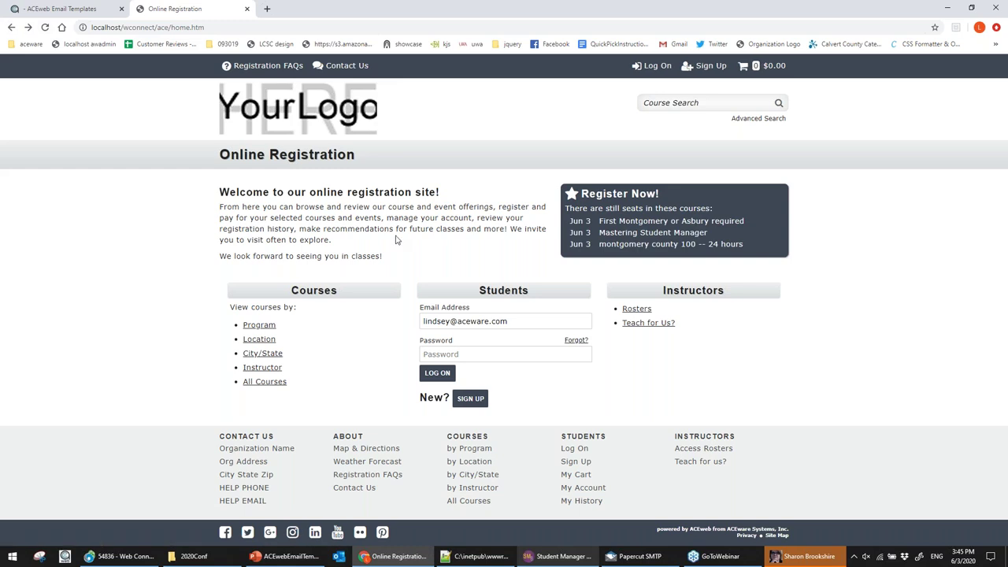
click(116, 557)
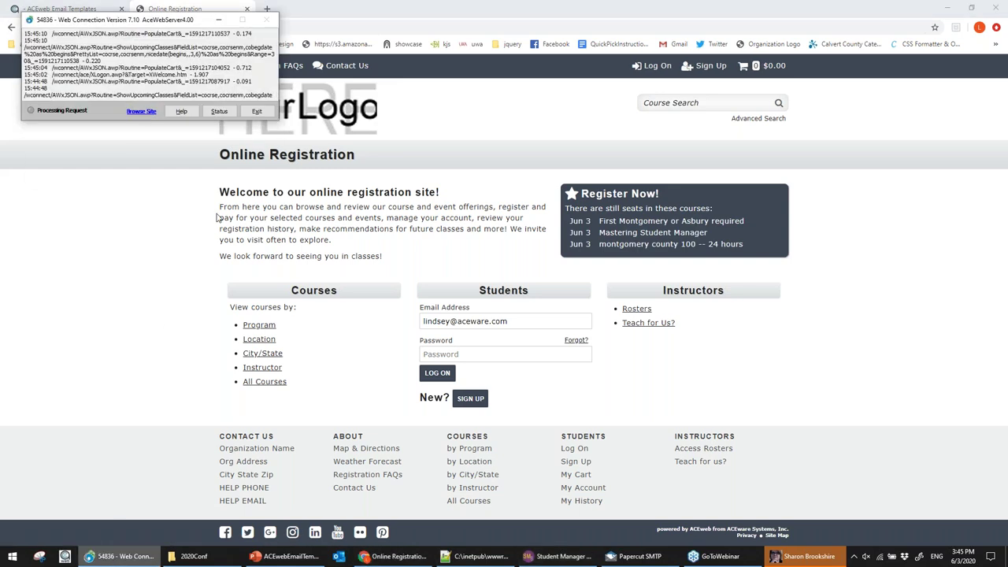